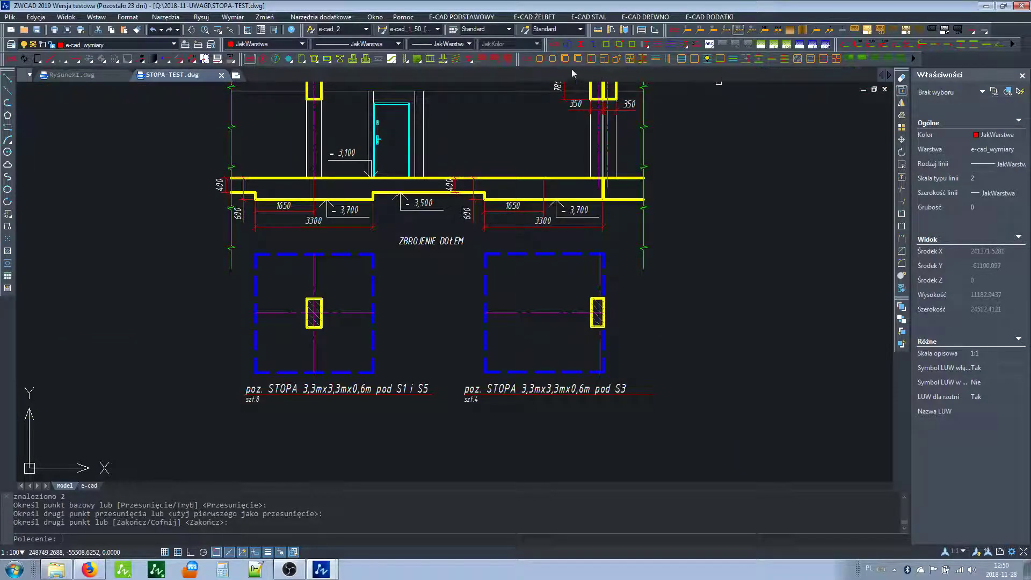
# Step: Save the e-CAD configuration at scale 1:50 in millimetres and acknowledge the success message
pyautogui.click(526, 59)
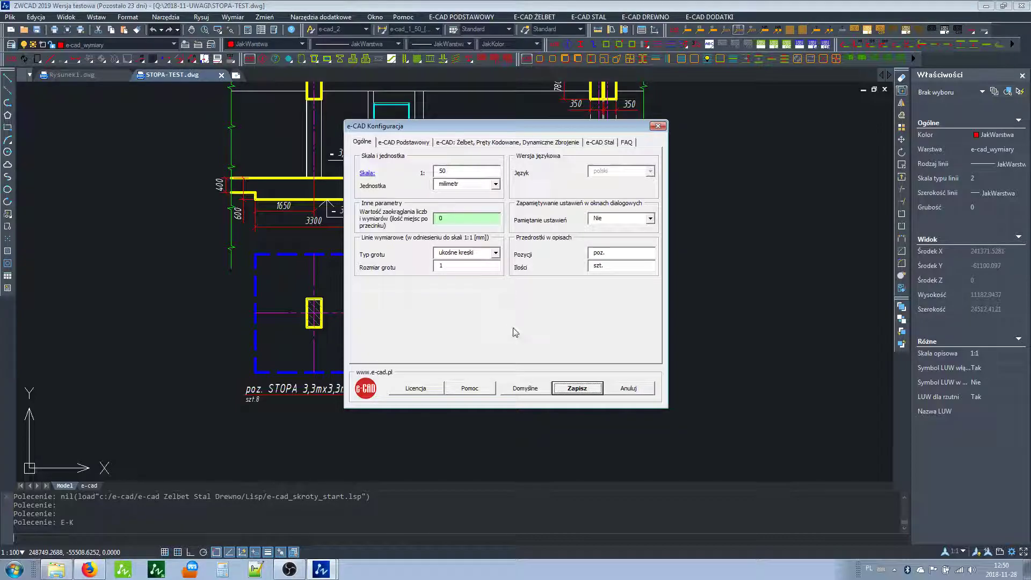
pyautogui.click(564, 389)
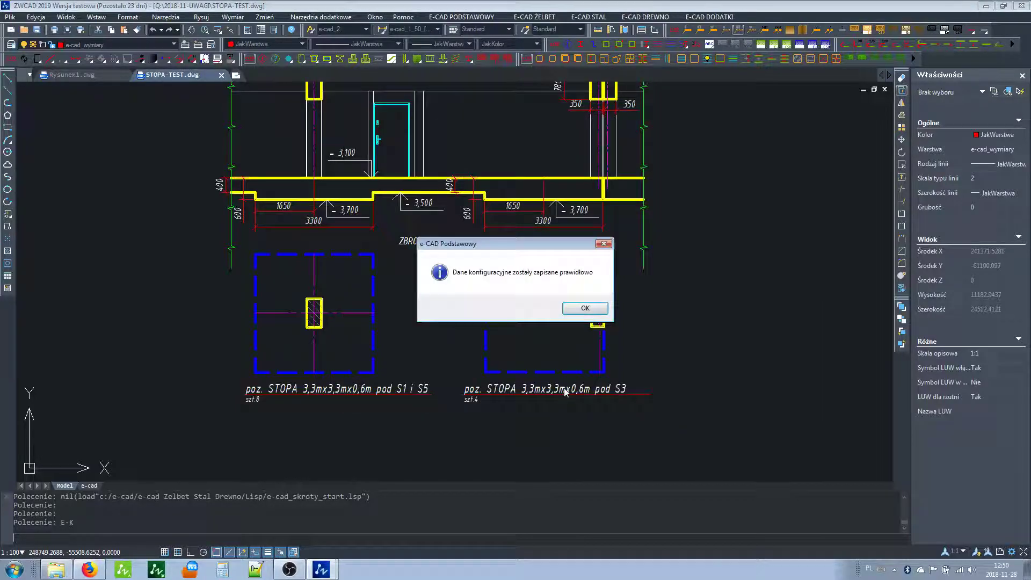
pyautogui.click(582, 308)
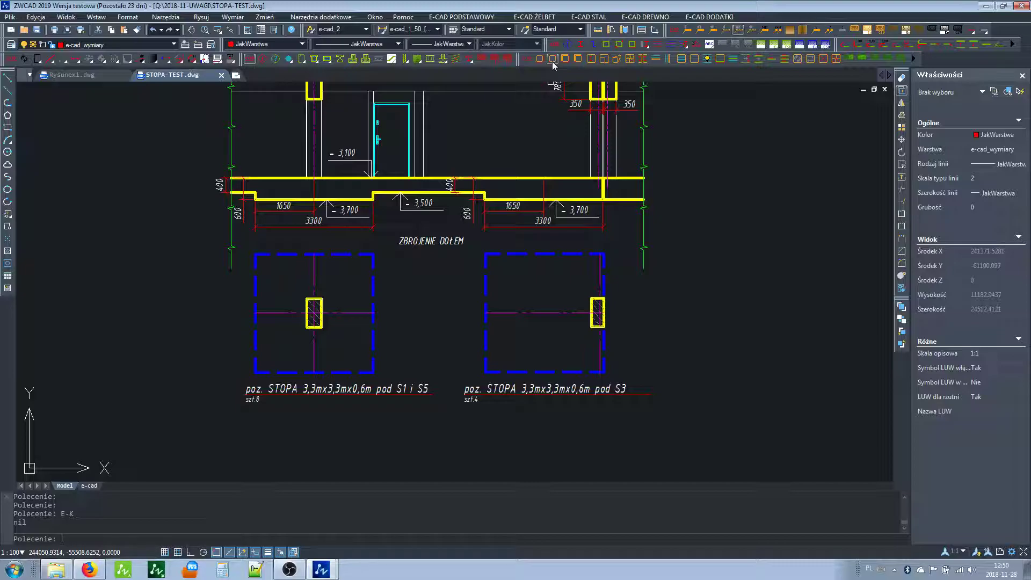
# Step: Set E-DZR dynamic reinforcement to Ø16 bars, d1/d2 hooks 252, spacing 100, cover 50
pyautogui.click(552, 59)
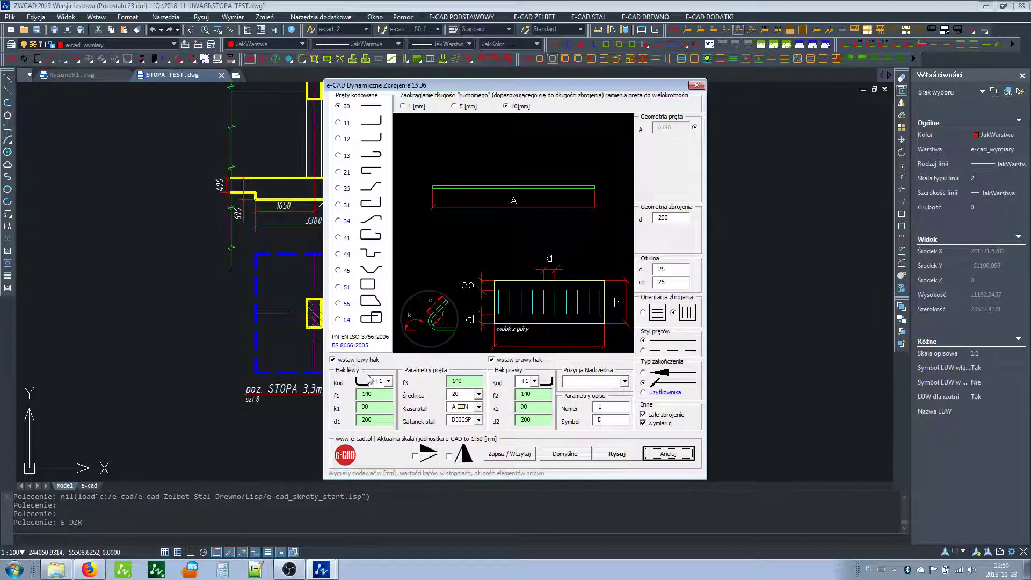
pyautogui.click(478, 394)
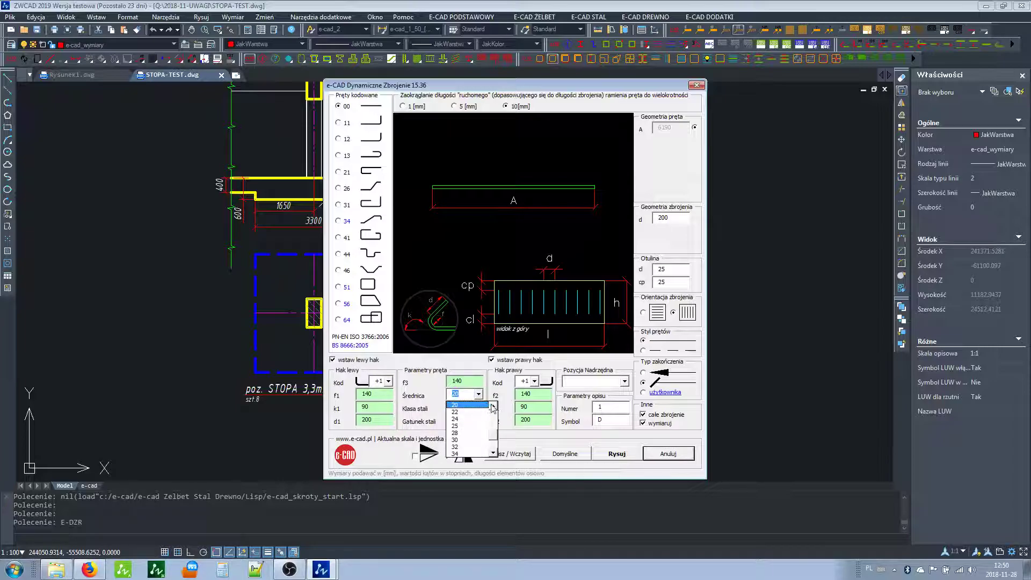
pyautogui.scroll(2, 473, 410)
pyautogui.click(468, 408)
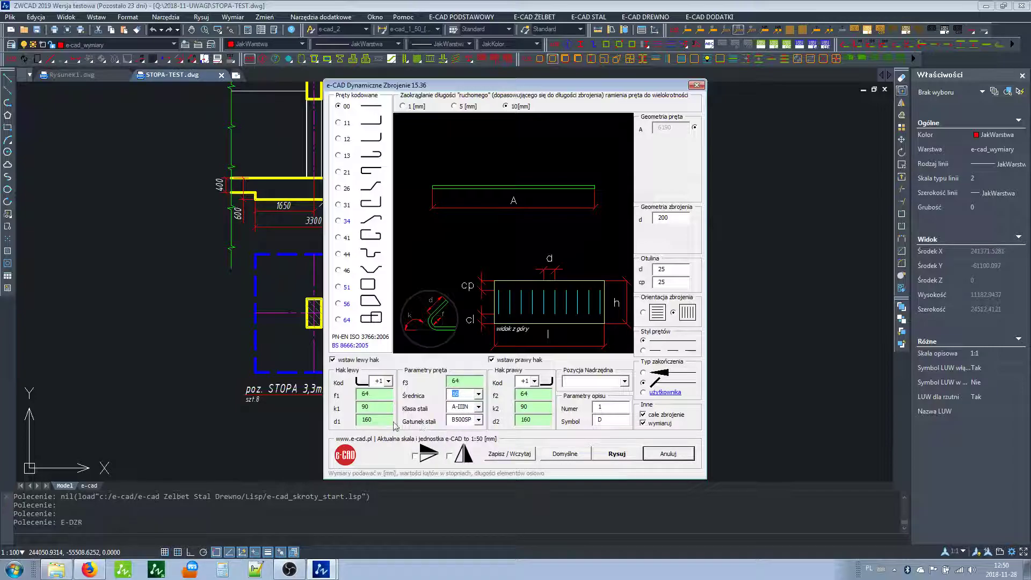
pyautogui.doubleClick(375, 419)
pyautogui.write('252')
pyautogui.moveTo(540, 419); pyautogui.dragTo(495, 418)
pyautogui.write('252')
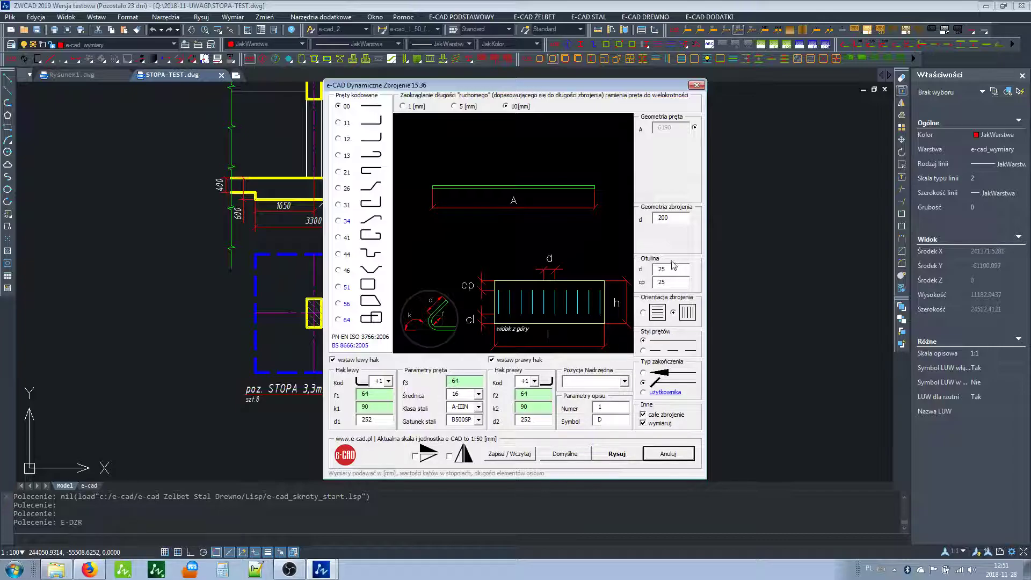
pyautogui.moveTo(680, 221); pyautogui.dragTo(611, 208)
pyautogui.write('100')
pyautogui.write('5')
pyautogui.write('50')
# Step: Draw the Ø16 bars over the left S1 i S5 footing, spread as 34Ø16-D-100-L=3730
pyautogui.click(615, 458)
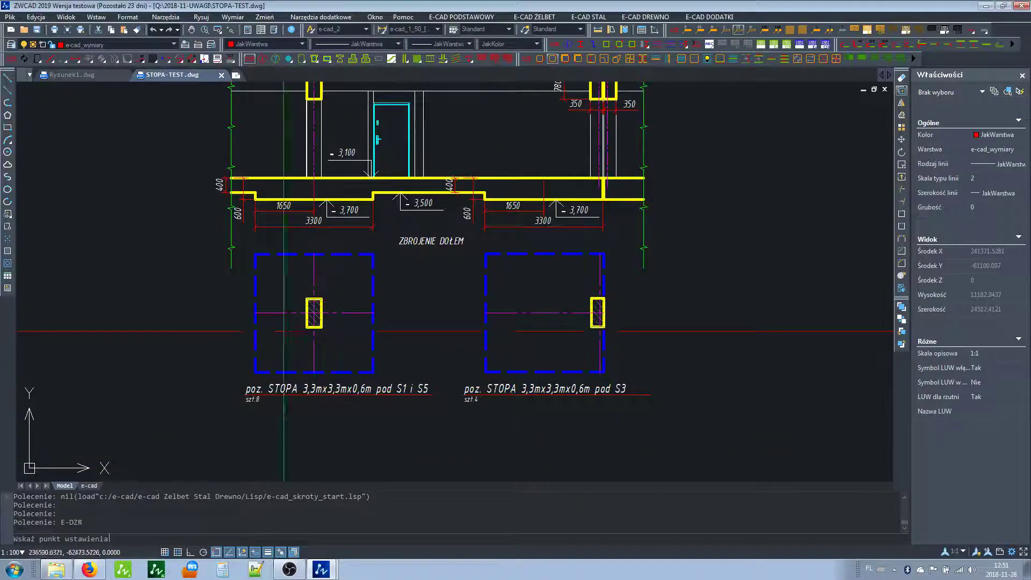
pyautogui.click(254, 371)
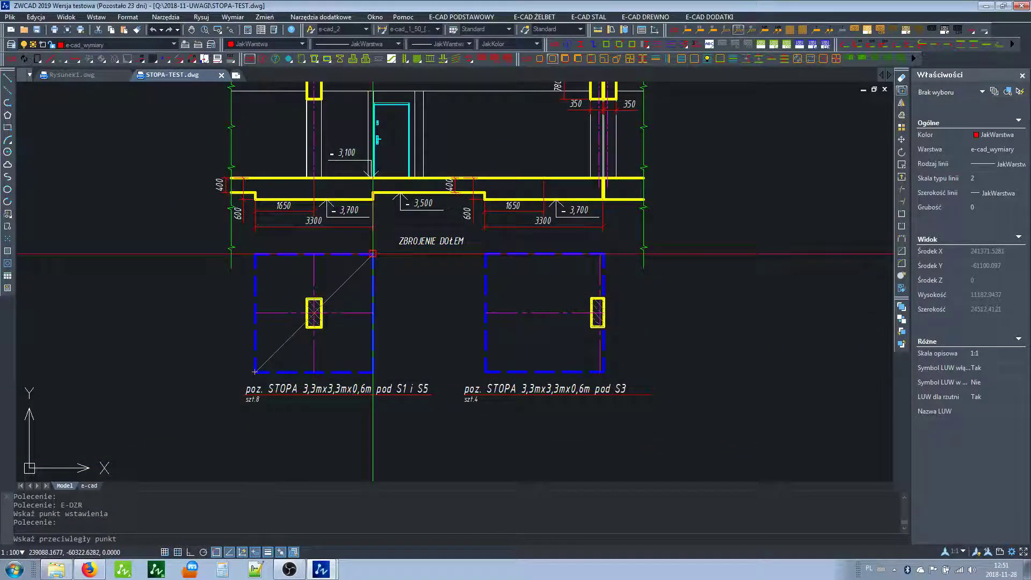
pyautogui.click(373, 253)
pyautogui.scroll(3, 309, 288)
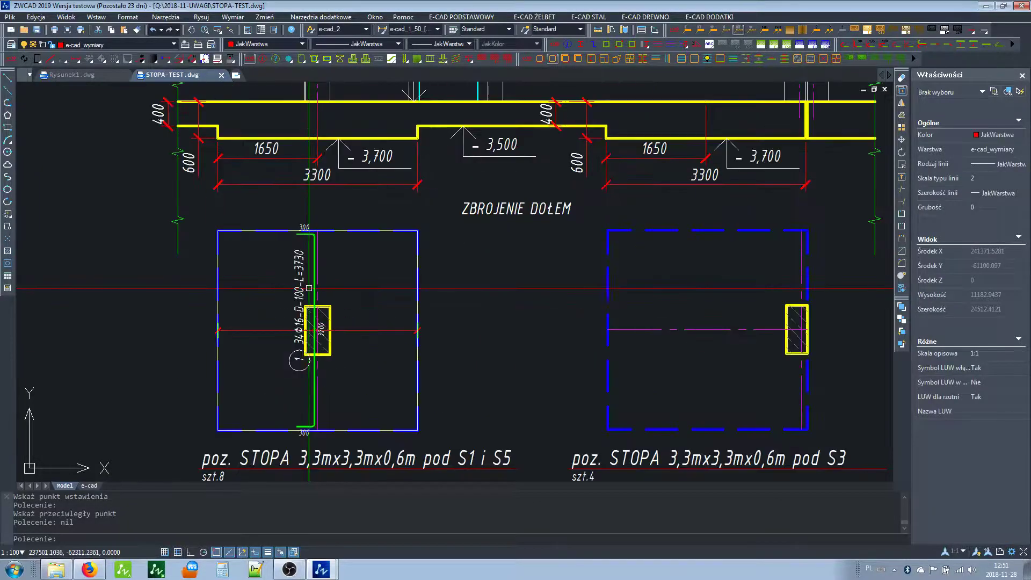
pyautogui.moveTo(349, 280); pyautogui.dragTo(397, 264, button='middle')
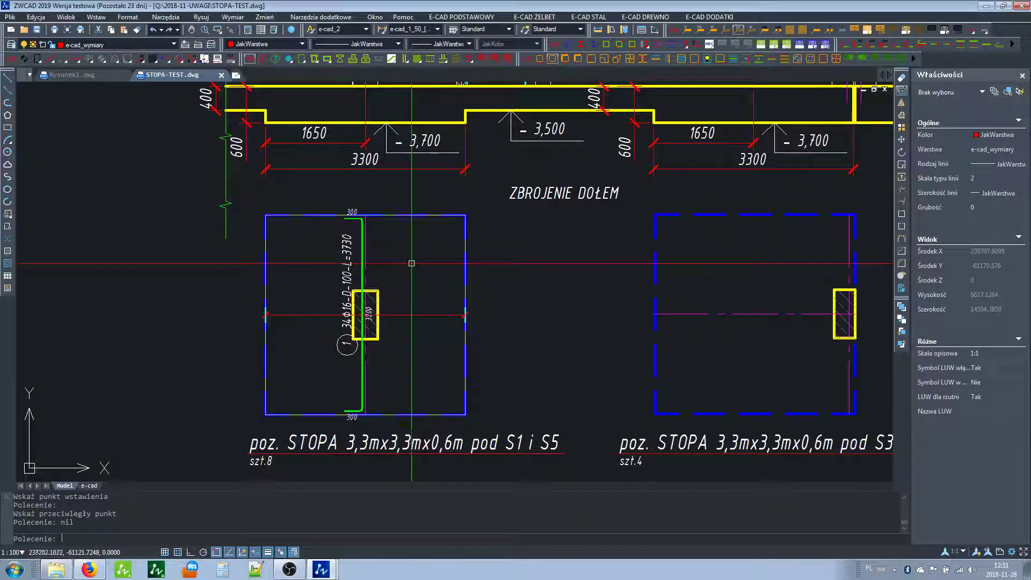
pyautogui.click(708, 60)
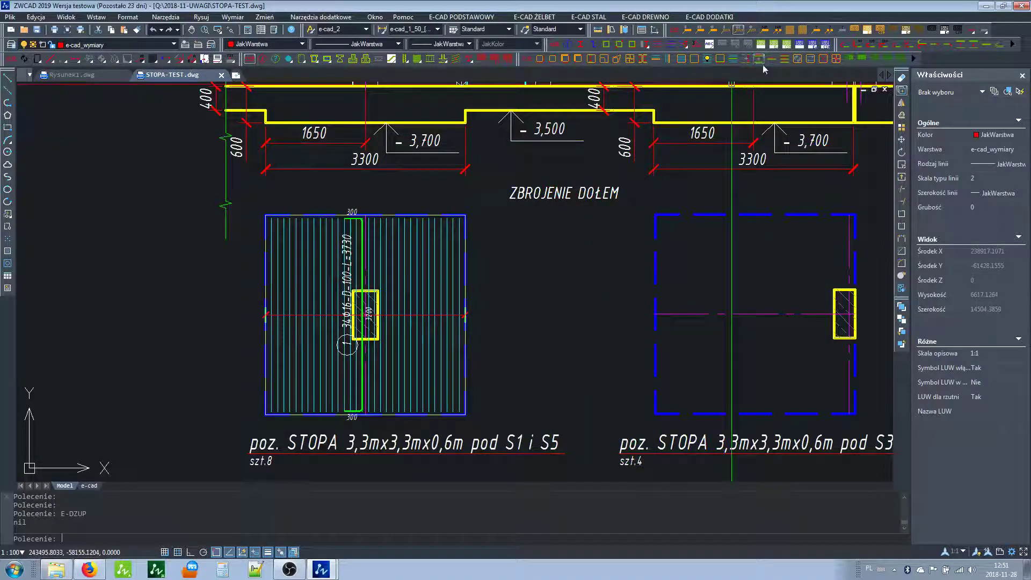
# Step: Move the 34Ø16-D-100-L=3730 label and position marker to the reinforcement's left edge
pyautogui.click(733, 59)
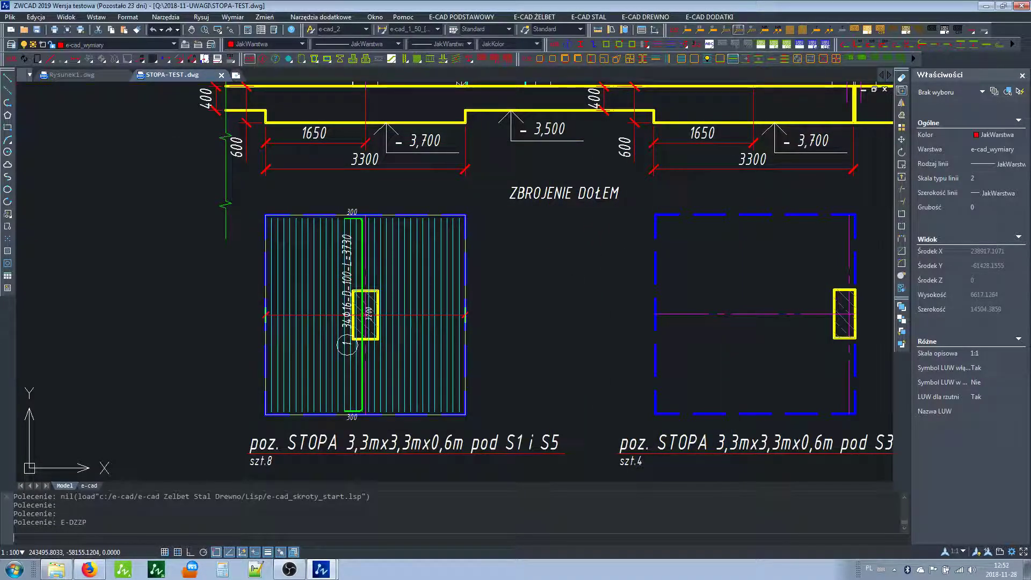
pyautogui.click(284, 378)
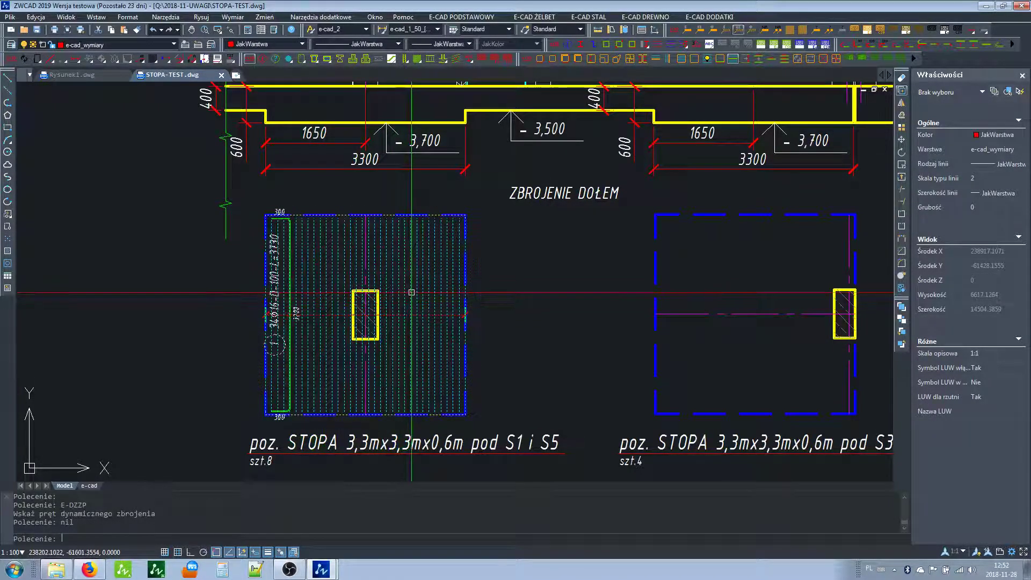
pyautogui.scroll(5, 279, 418)
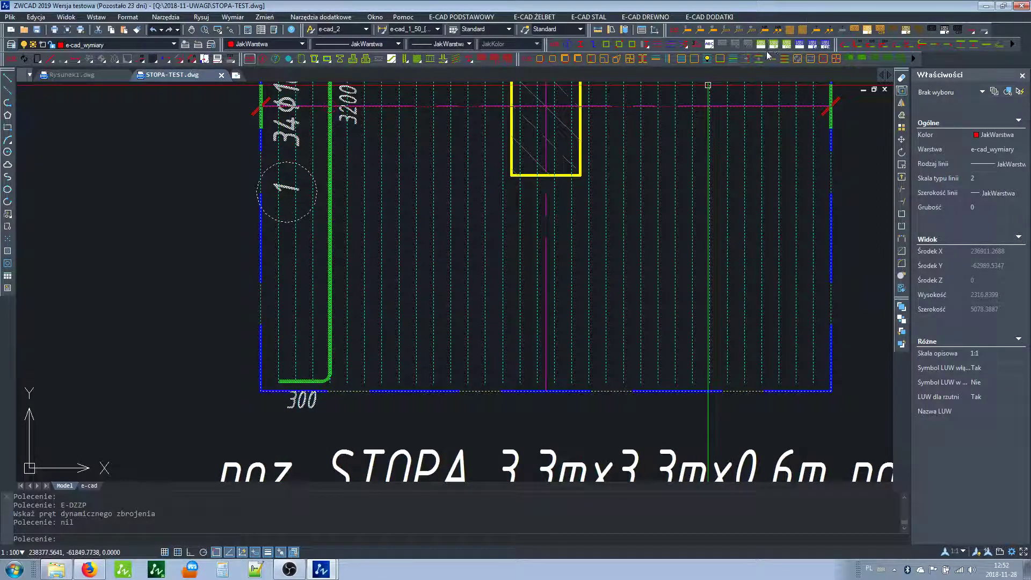
# Step: Pull in both ends of the left footing's bar distribution, leaving 32Ø16-D-100-L=3730 bars
pyautogui.click(604, 59)
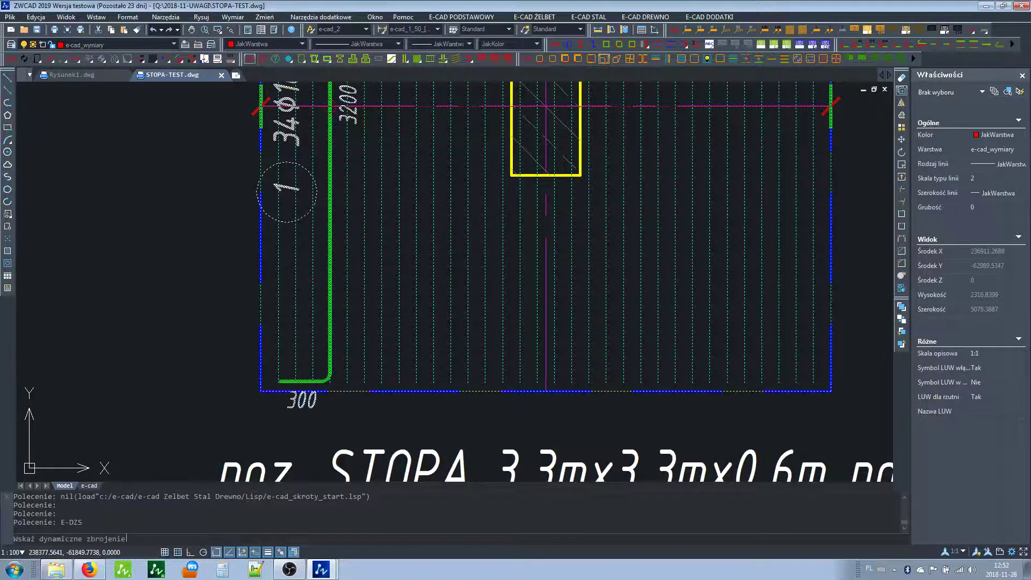
pyautogui.click(314, 353)
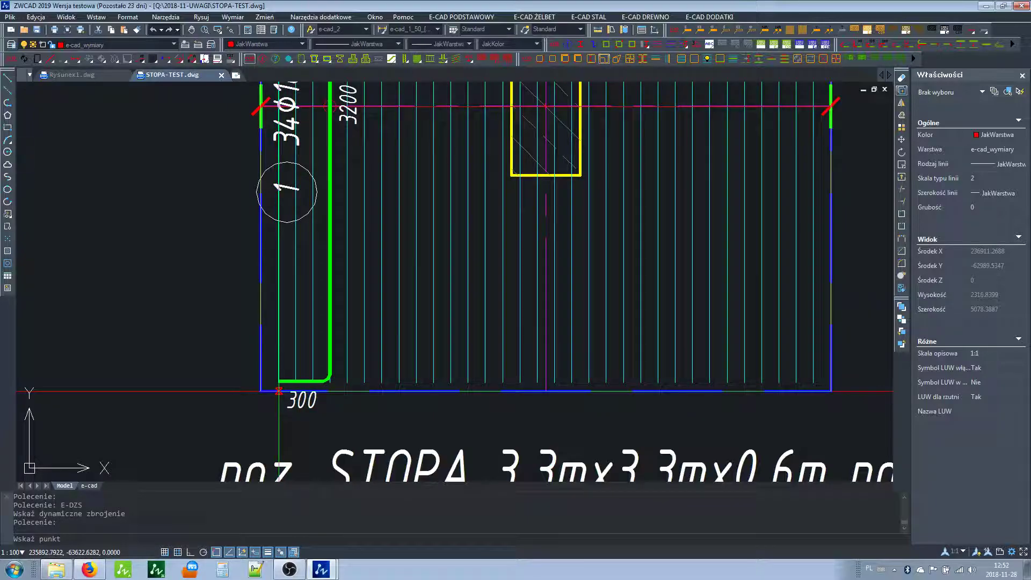
pyautogui.click(278, 391)
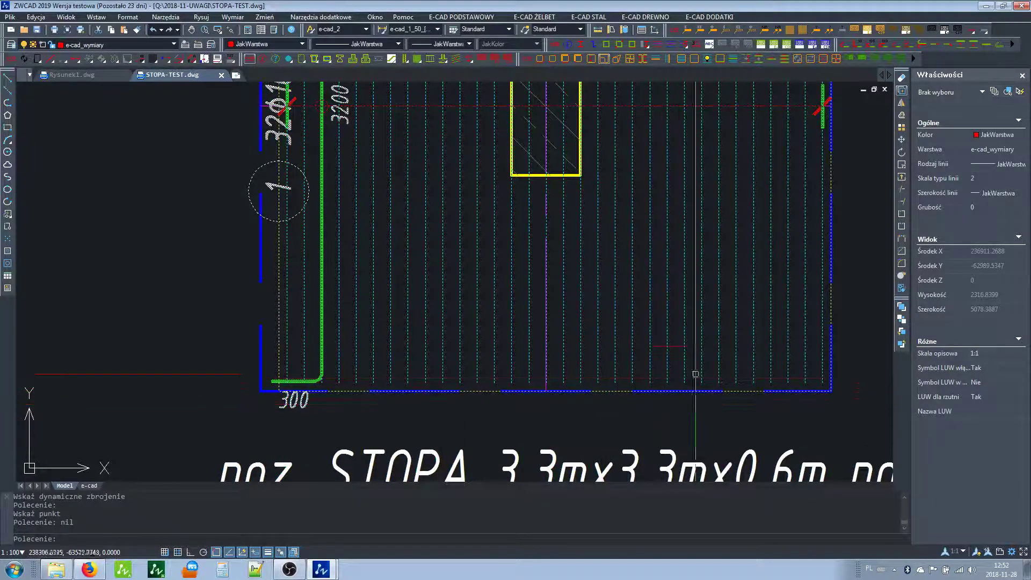
pyautogui.click(603, 60)
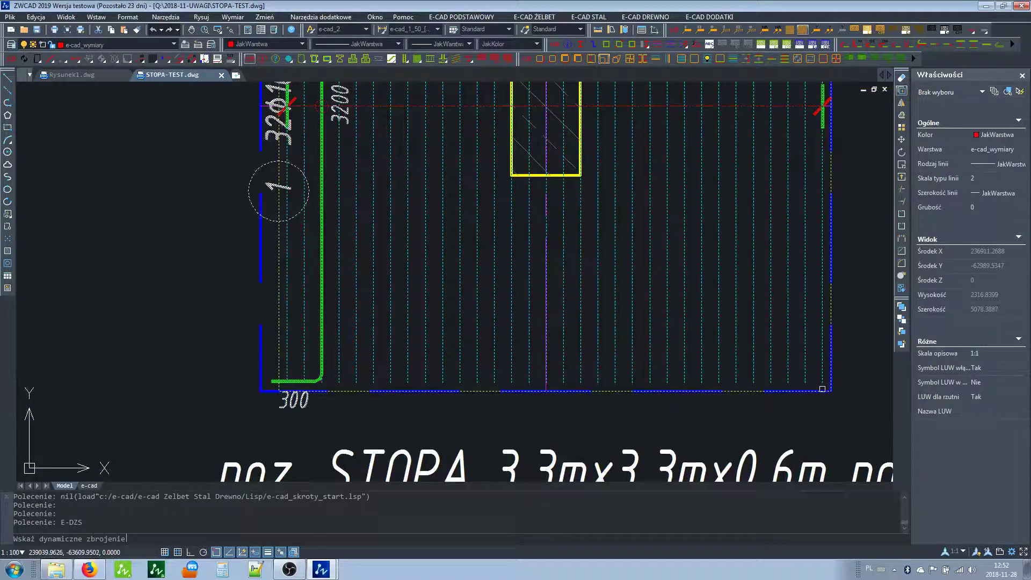
pyautogui.click(822, 389)
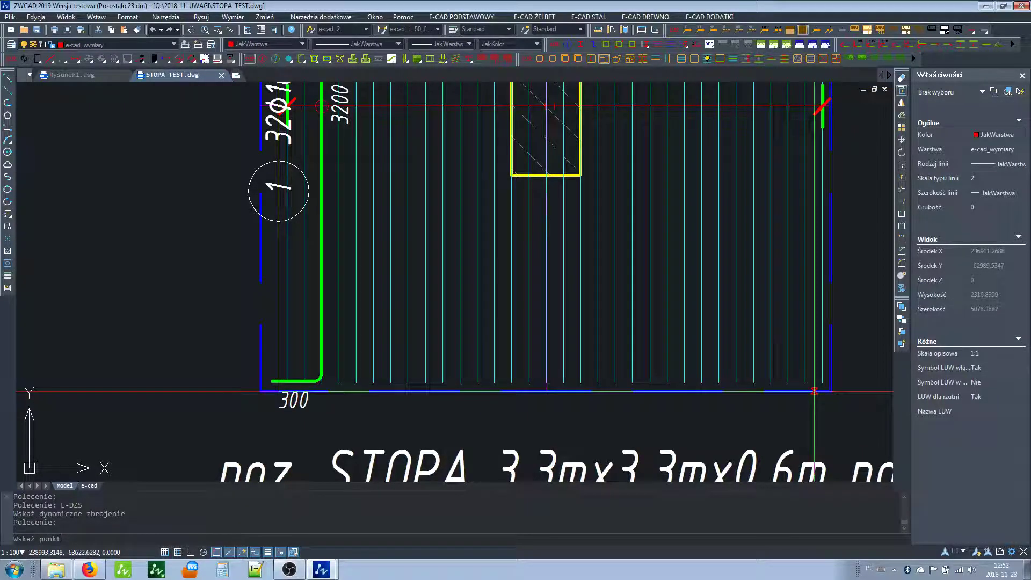
pyautogui.click(816, 391)
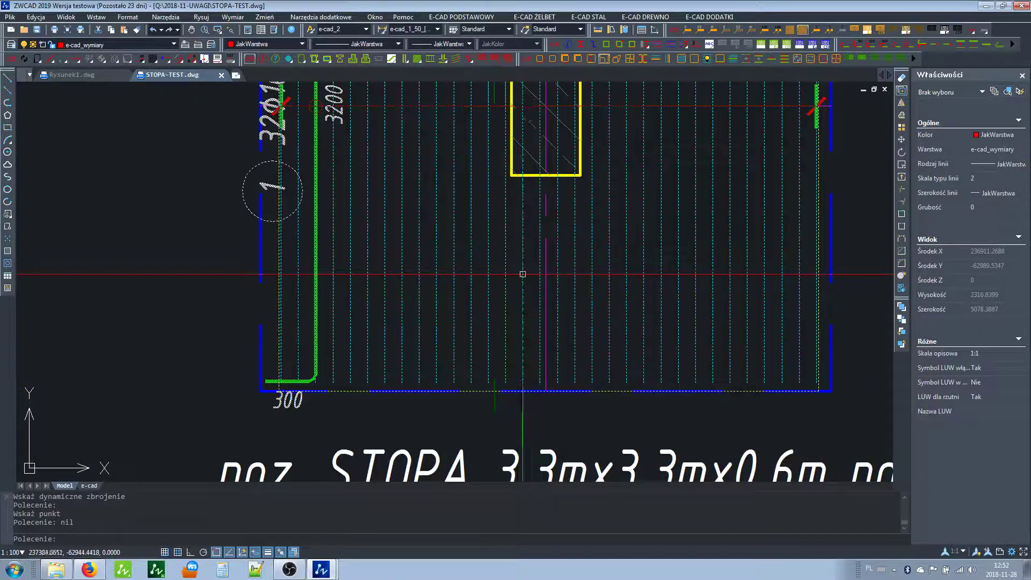
pyautogui.scroll(-5, 390, 298)
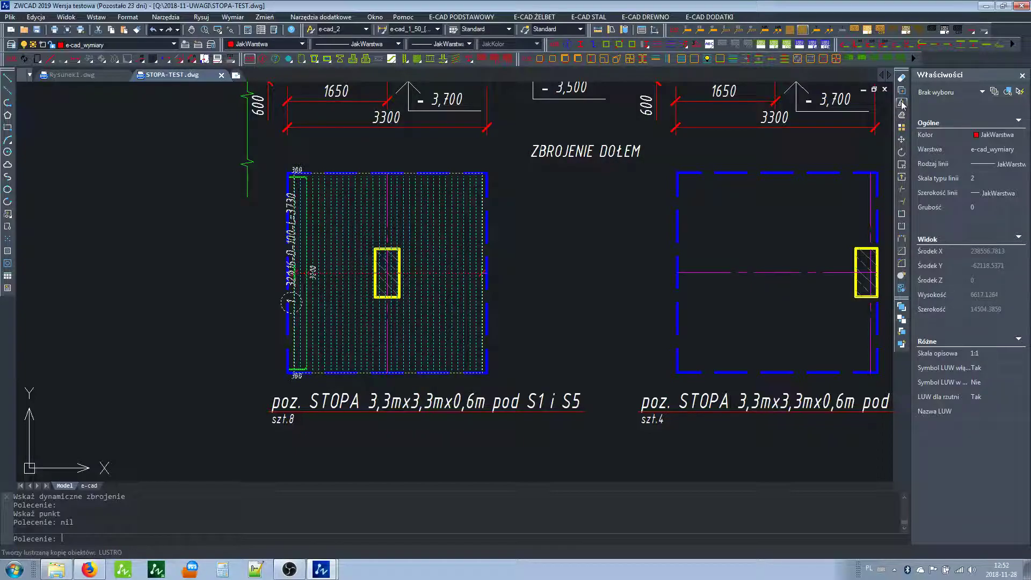
# Step: Mirror the left footing's bars across its diagonal, keeping the originals, to add horizontal bars
pyautogui.click(903, 104)
pyautogui.scroll(2, 282, 379)
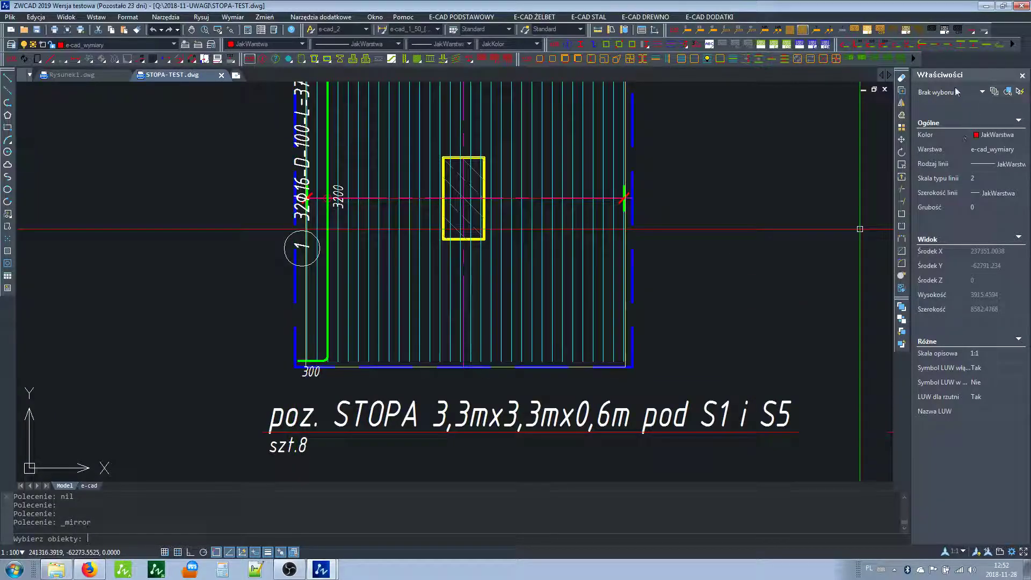
pyautogui.click(902, 103)
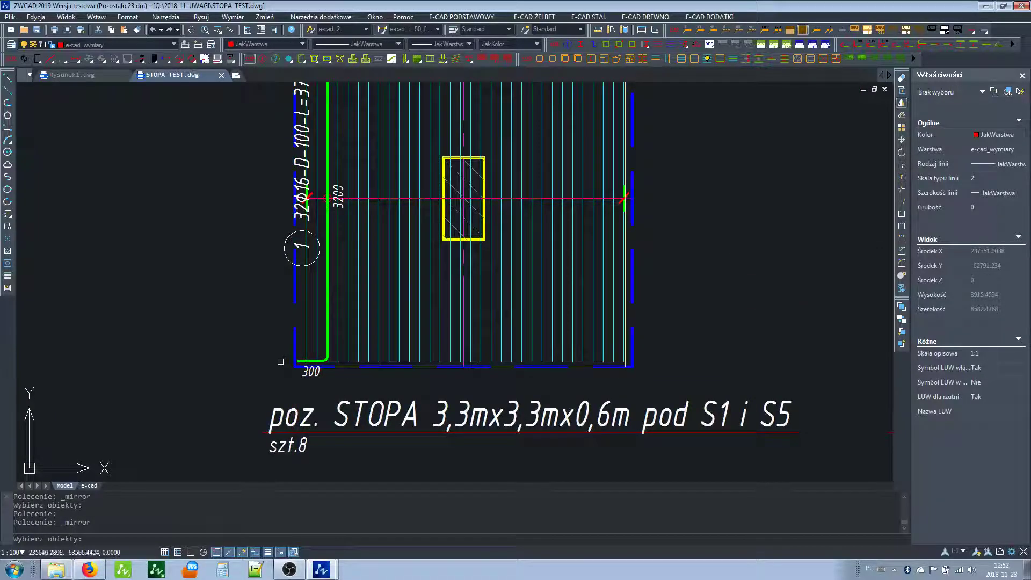
pyautogui.moveTo(280, 362); pyautogui.dragTo(636, 83)
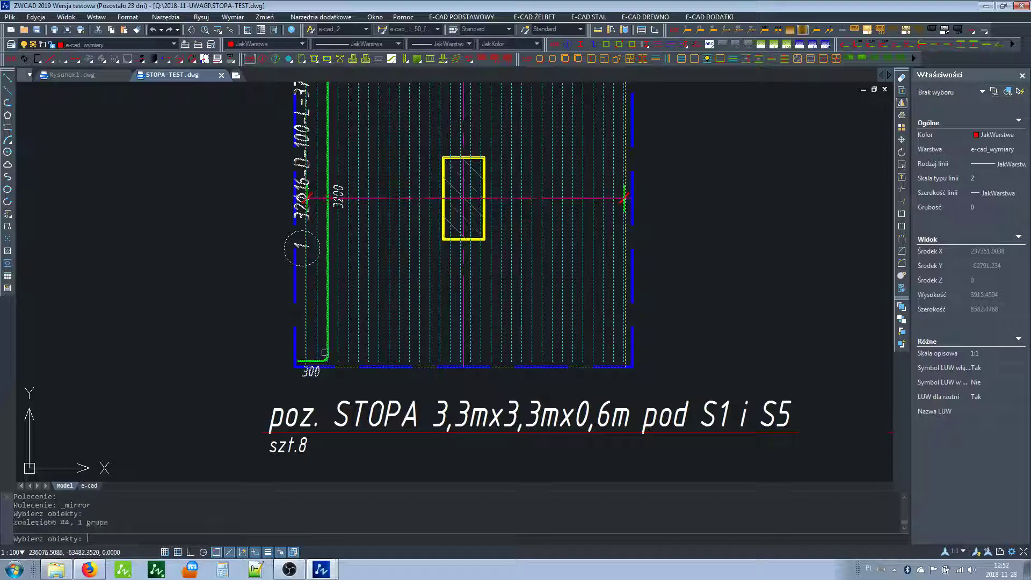
pyautogui.press('Return')
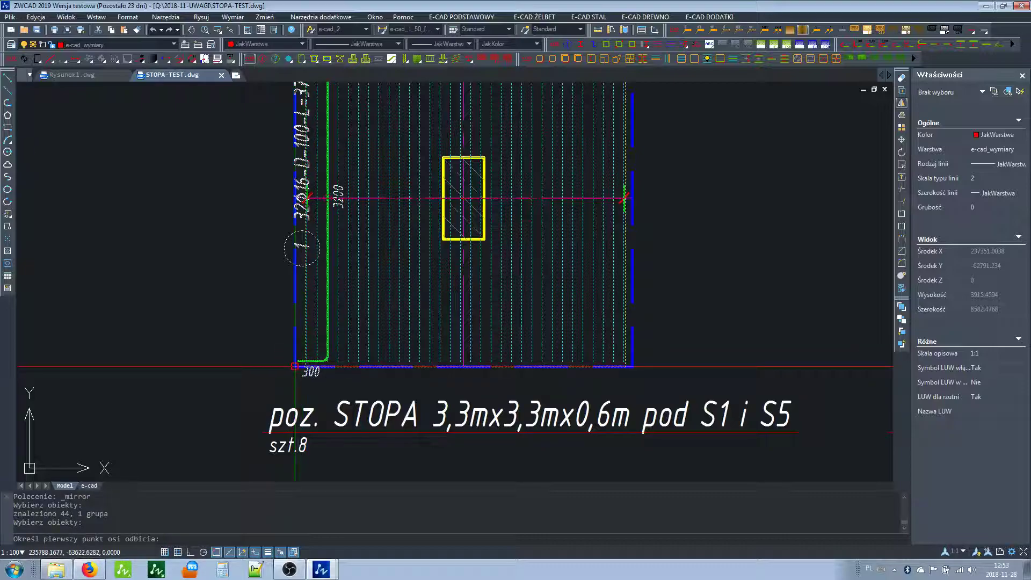
pyautogui.click(306, 361)
pyautogui.moveTo(521, 138); pyautogui.dragTo(411, 268, button='middle')
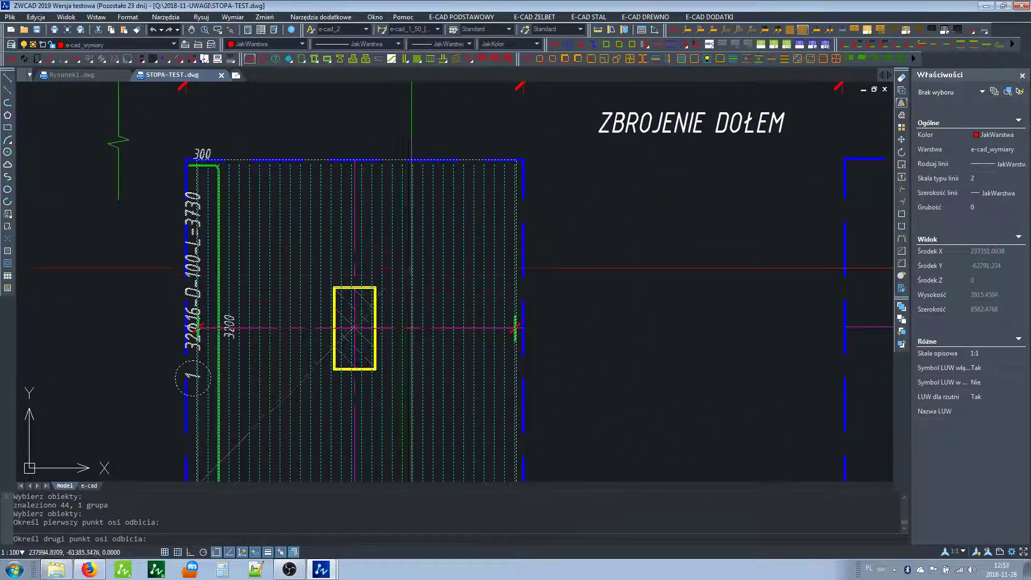
pyautogui.click(524, 159)
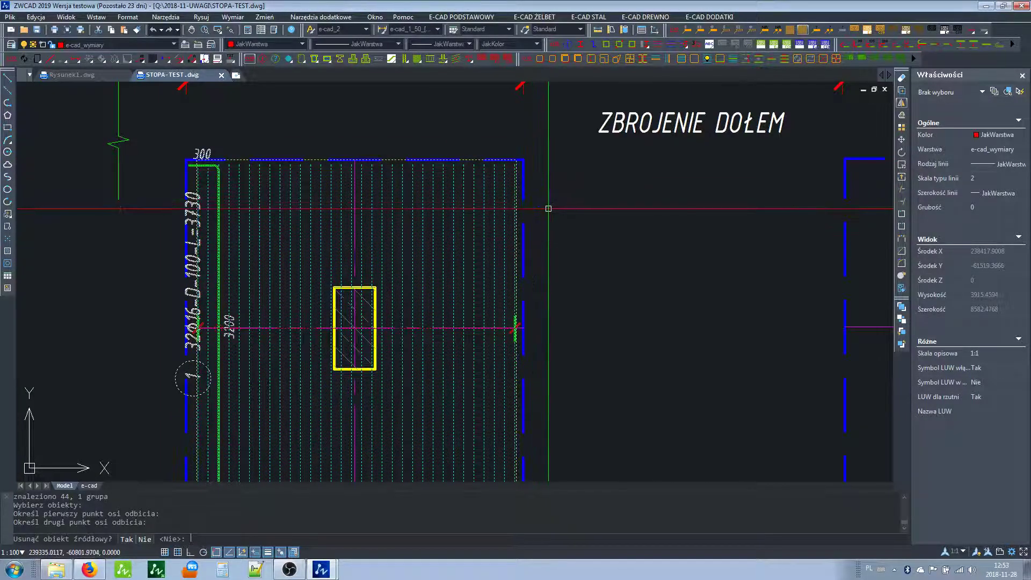
pyautogui.press('Return')
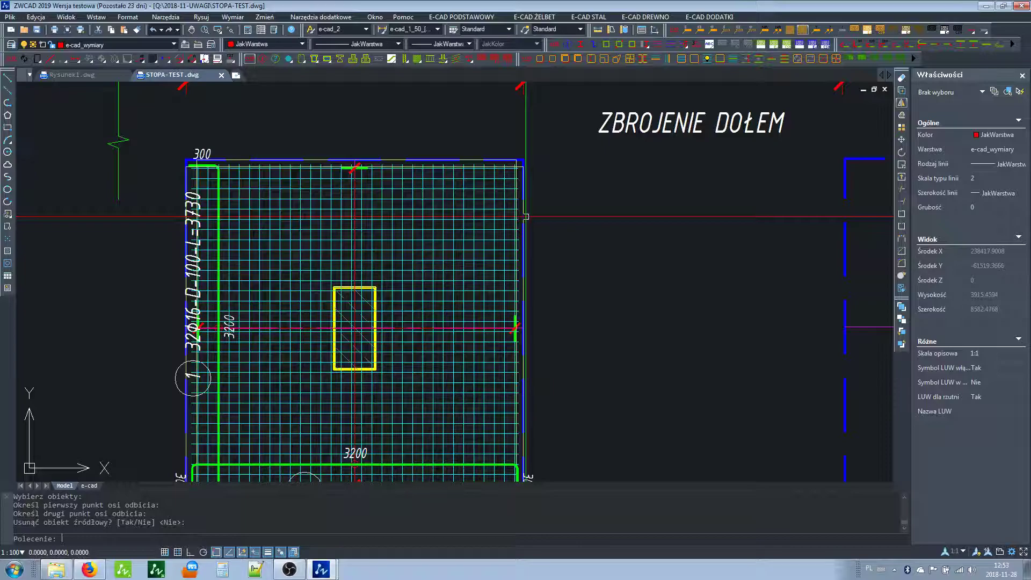
pyautogui.moveTo(346, 271); pyautogui.dragTo(387, 170, button='middle')
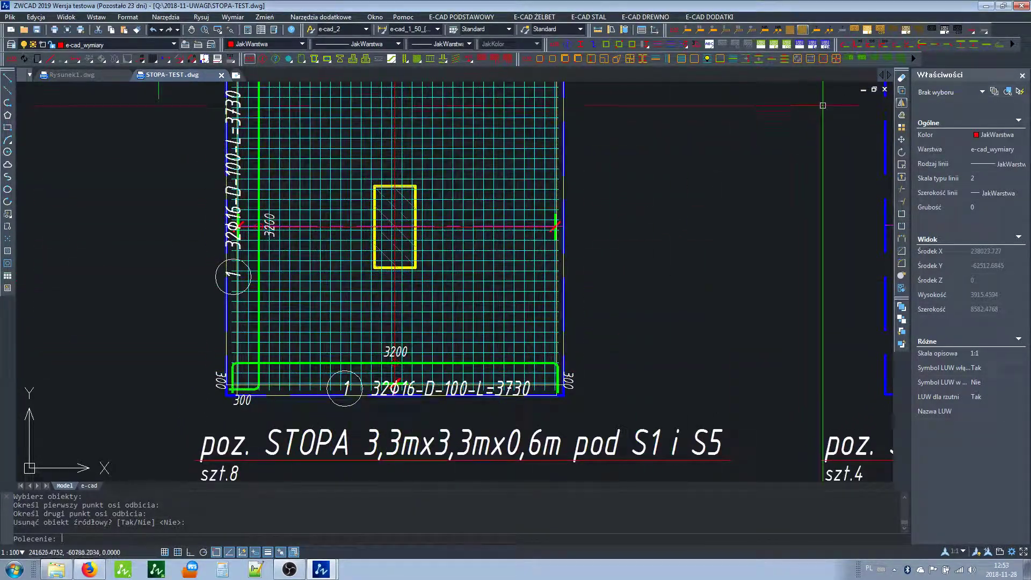
# Step: Flip the horizontal bottom bar to the top of the footing with E-DZOD
pyautogui.click(797, 60)
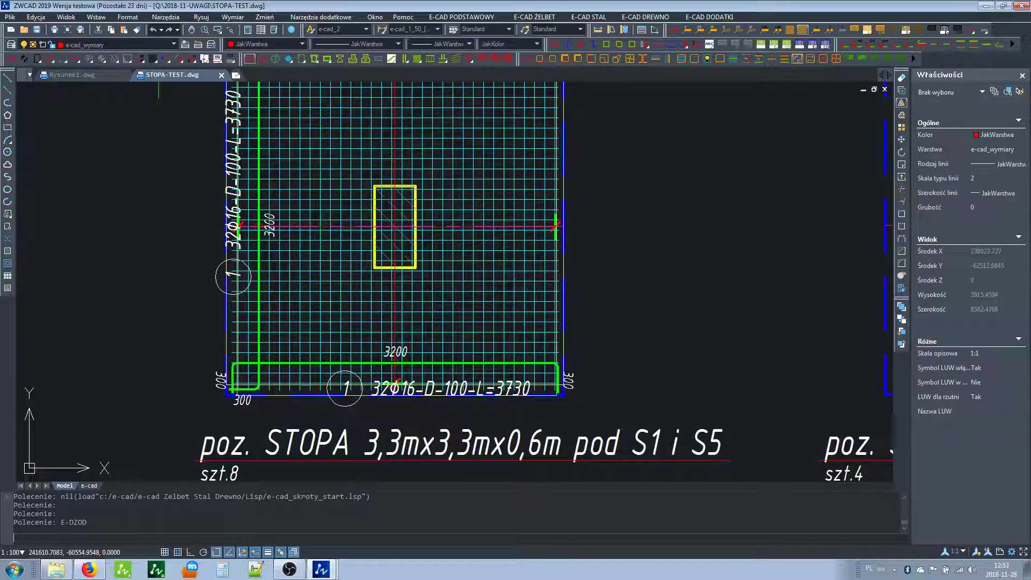
pyautogui.click(321, 388)
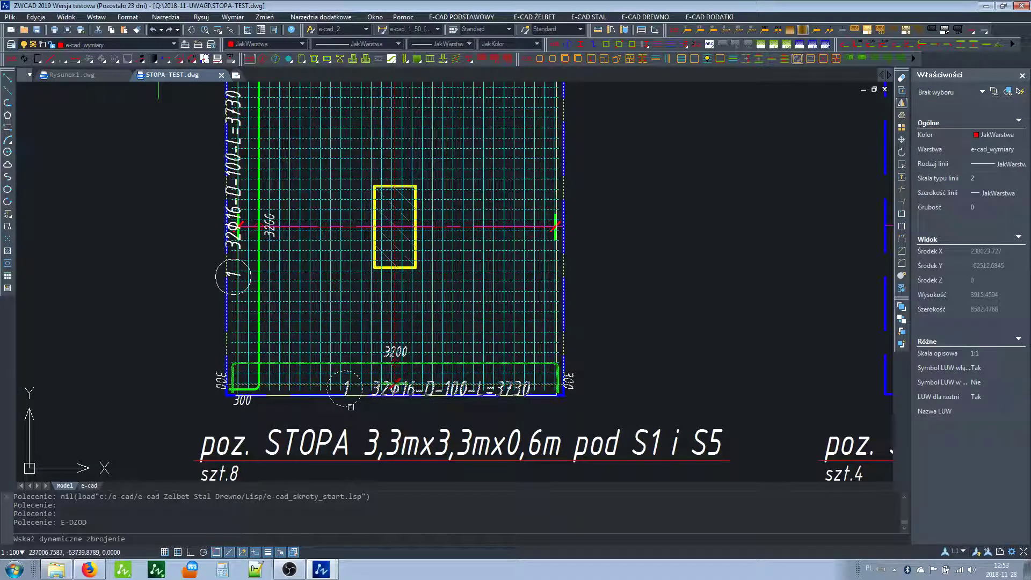
pyautogui.moveTo(441, 247); pyautogui.dragTo(400, 344, button='middle')
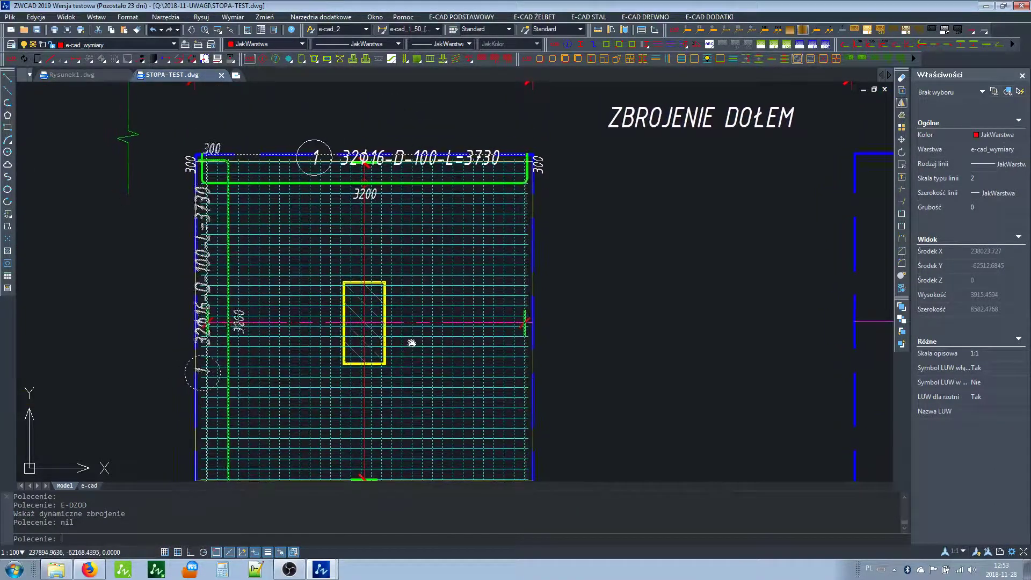
pyautogui.moveTo(400, 344); pyautogui.dragTo(422, 331, button='middle')
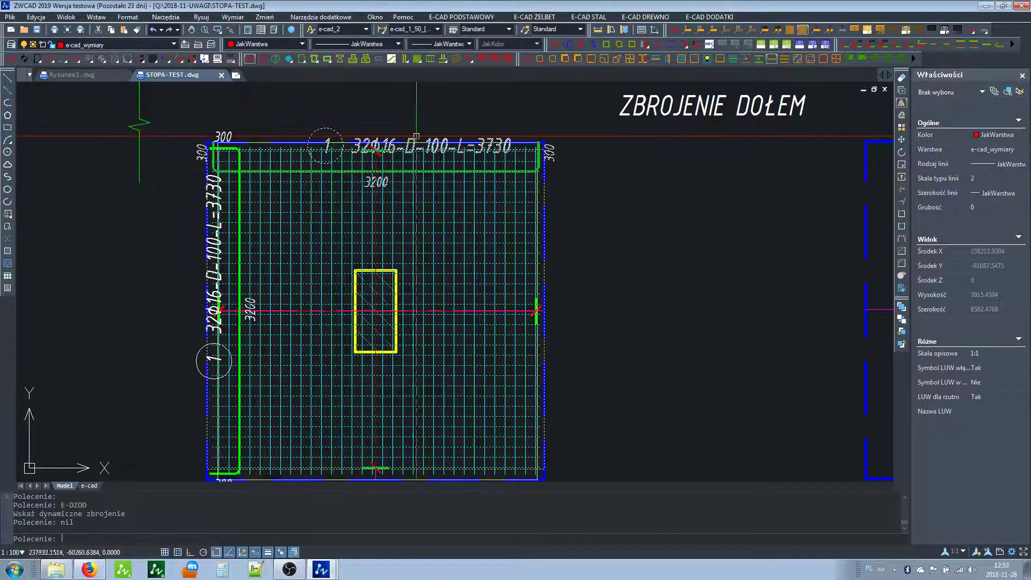
# Step: Move the representative horizontal bar and its label back to the footing's lower edge
pyautogui.click(733, 59)
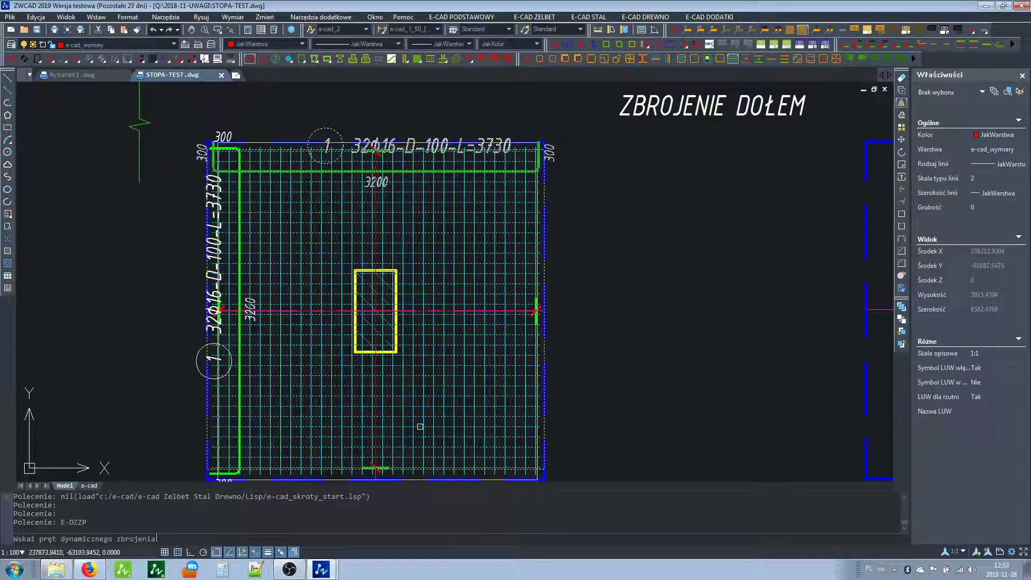
pyautogui.click(420, 427)
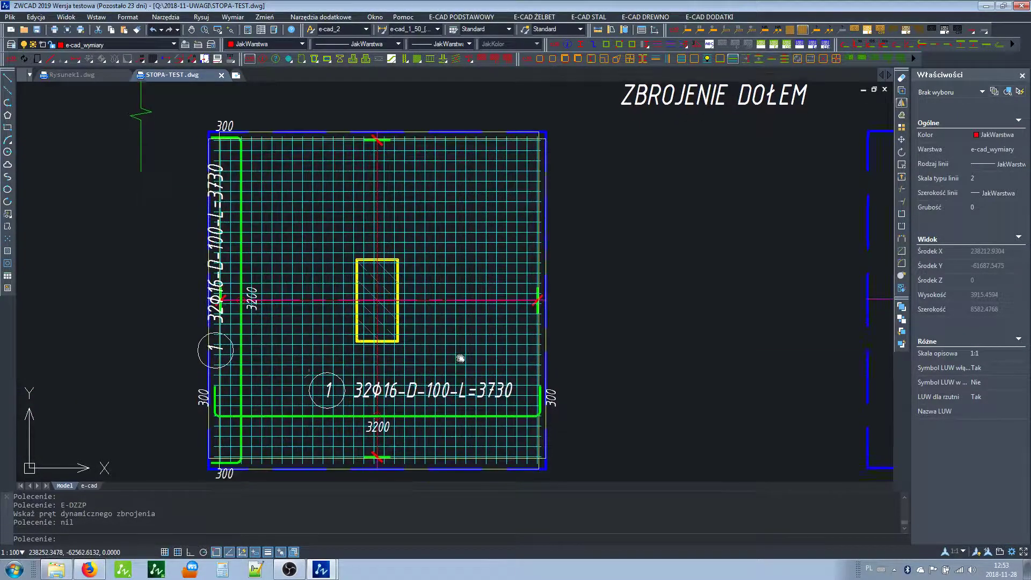
pyautogui.moveTo(460, 357); pyautogui.dragTo(470, 263, button='middle')
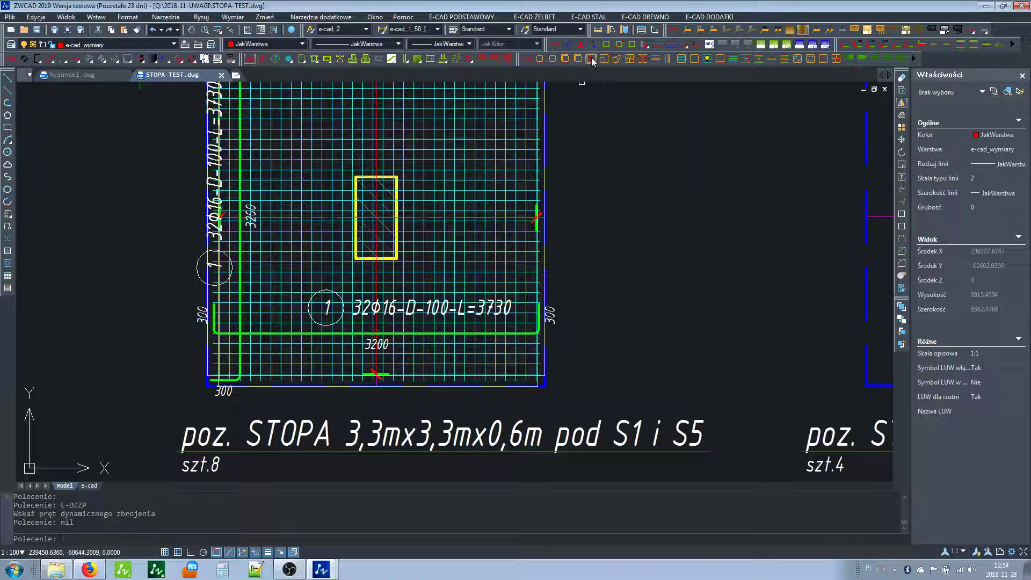
# Step: Change the horizontal bars to Ø20, hooks 210, position number 2, giving 32Φ20-D-100-L=3690
pyautogui.click(591, 57)
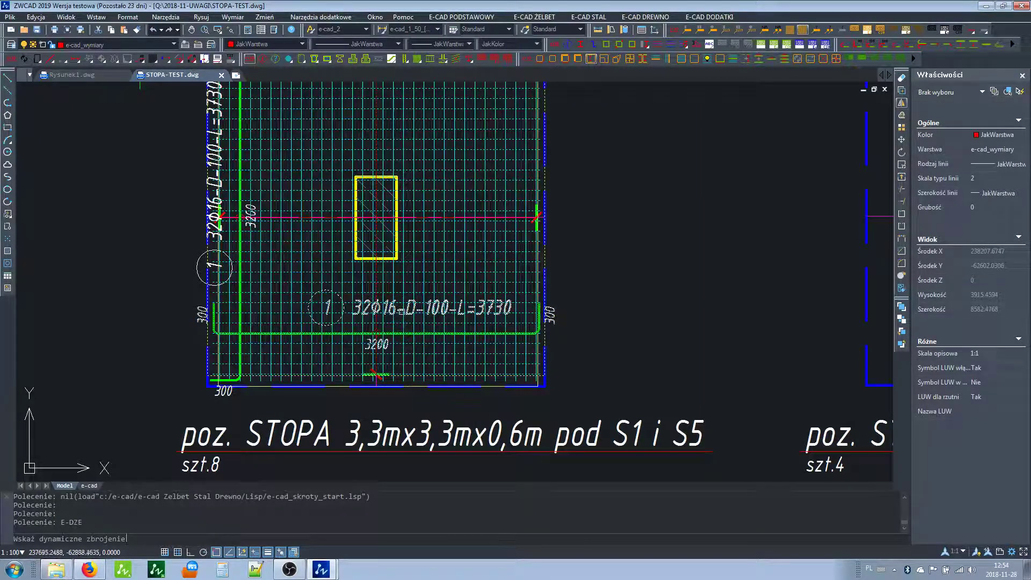
pyautogui.click(407, 313)
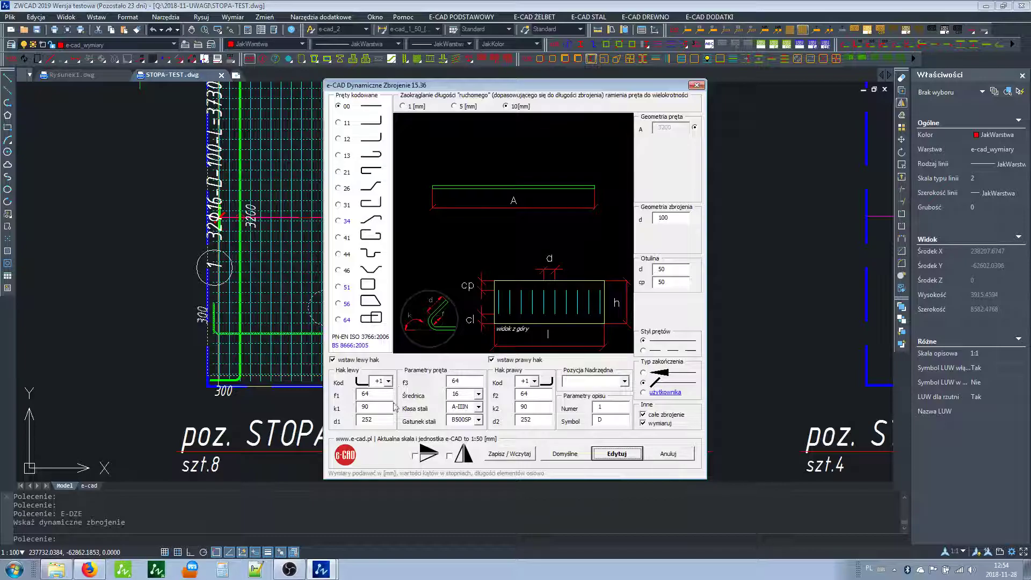
pyautogui.click(477, 397)
pyautogui.click(465, 422)
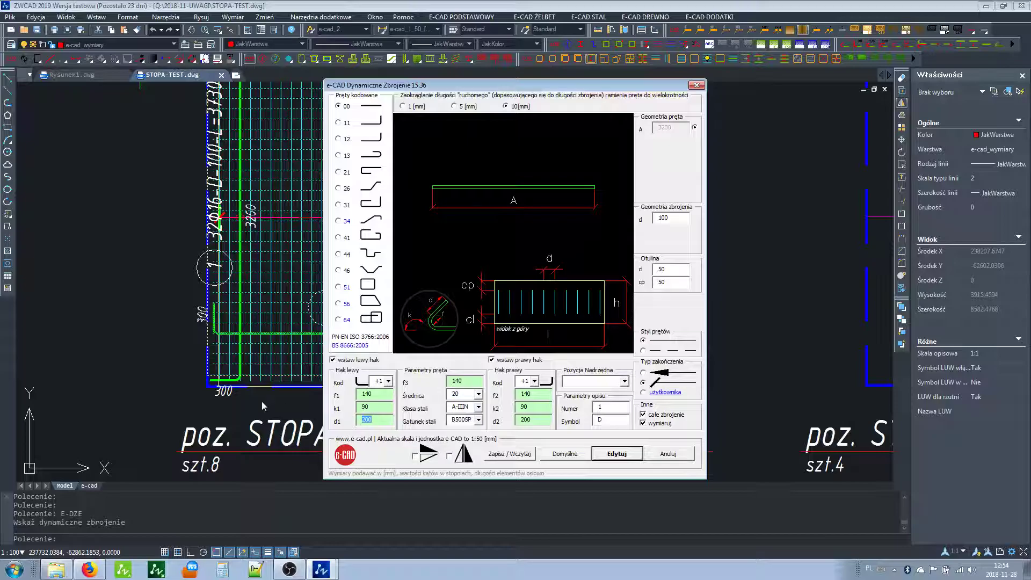
pyautogui.write('210')
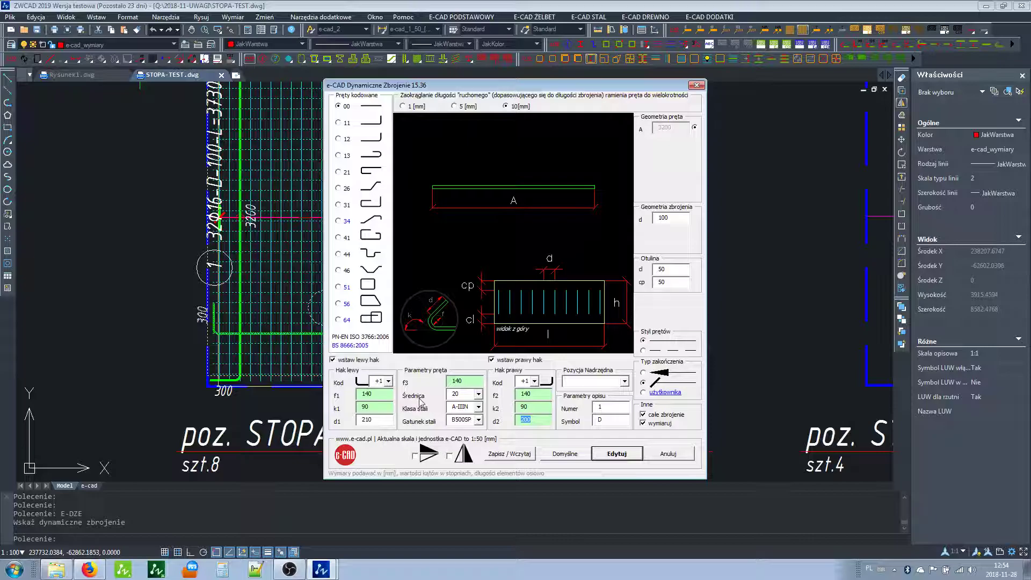
pyautogui.write('10')
pyautogui.click(620, 460)
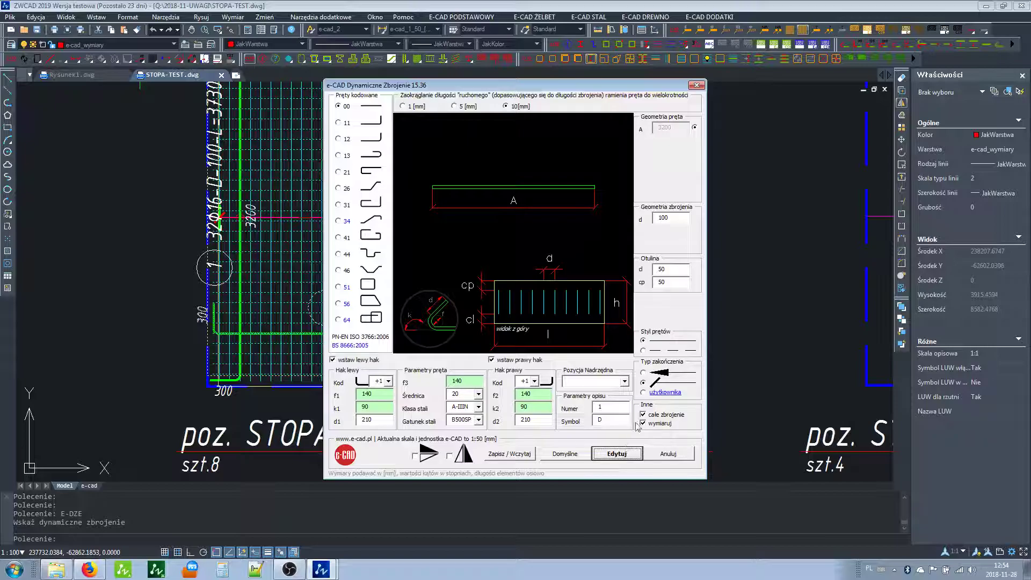
pyautogui.click(609, 407)
pyautogui.click(617, 462)
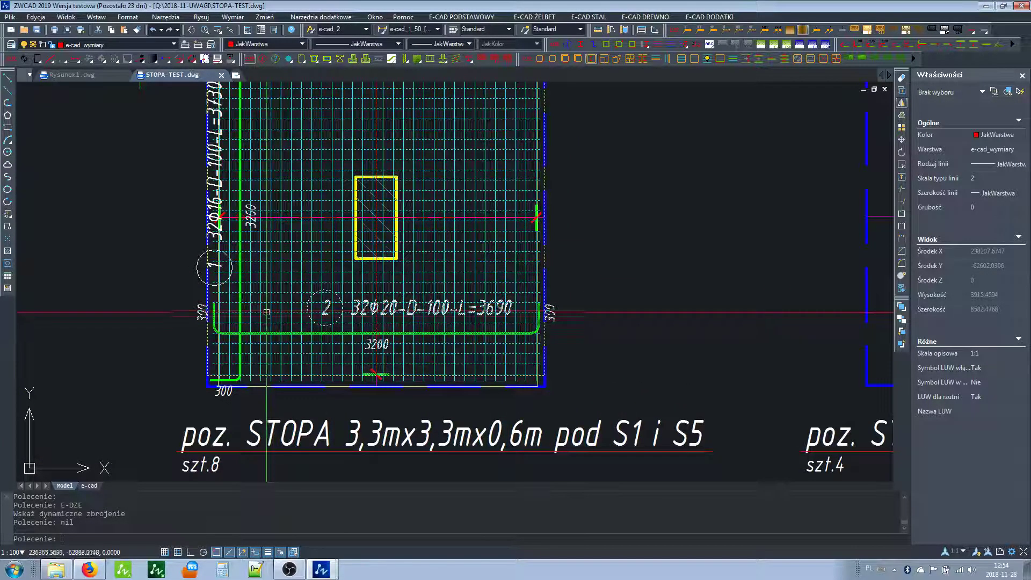
# Step: Copy both rebar groups from the S1 i S5 footing onto the S3 footing, using its corner as base point
pyautogui.click(255, 345)
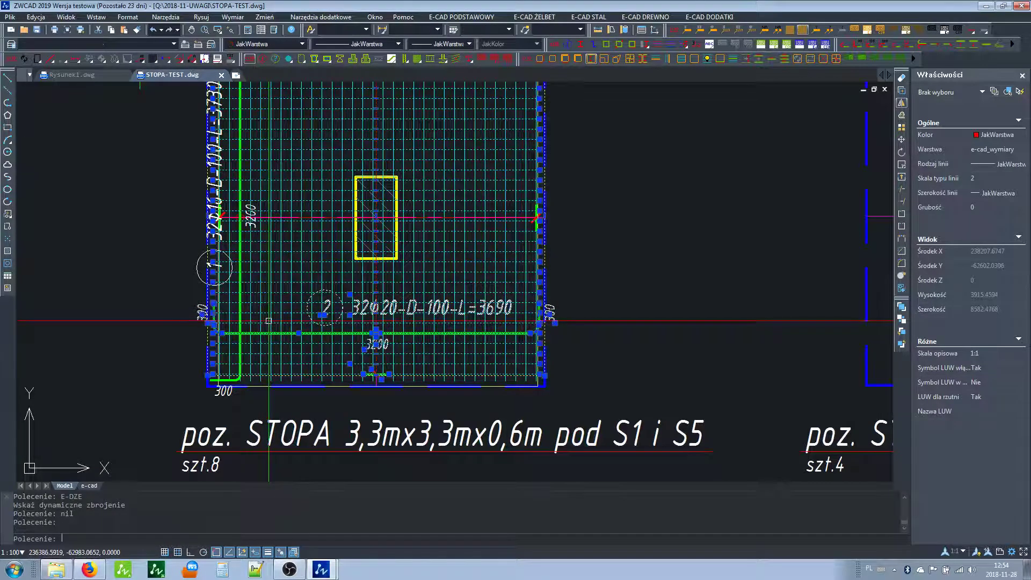
pyautogui.click(262, 359)
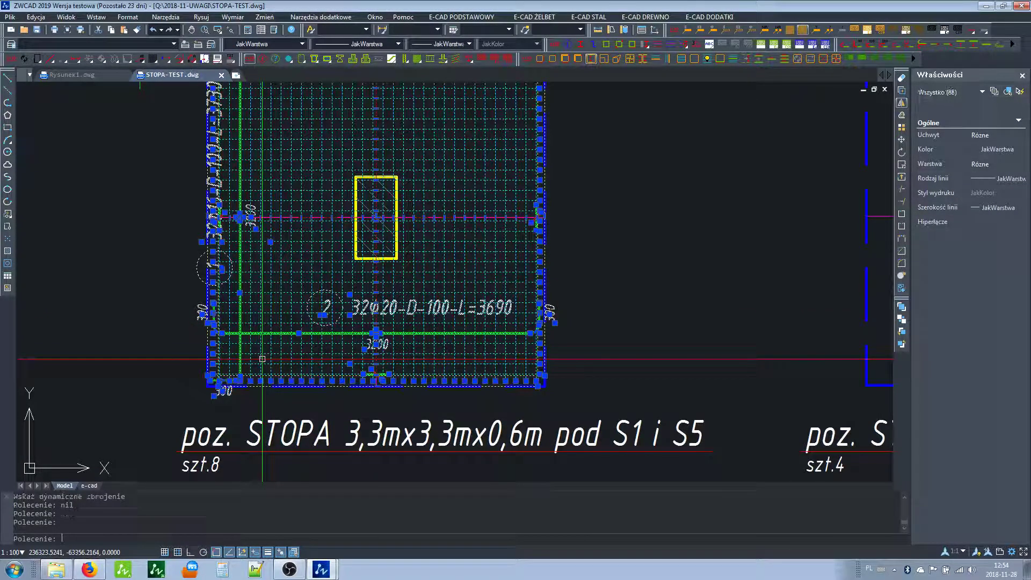
pyautogui.moveTo(652, 322)
pyautogui.mouseDown(button='middle')
pyautogui.moveTo(461, 261)
pyautogui.moveTo(409, 261)
pyautogui.mouseUp(button='middle')
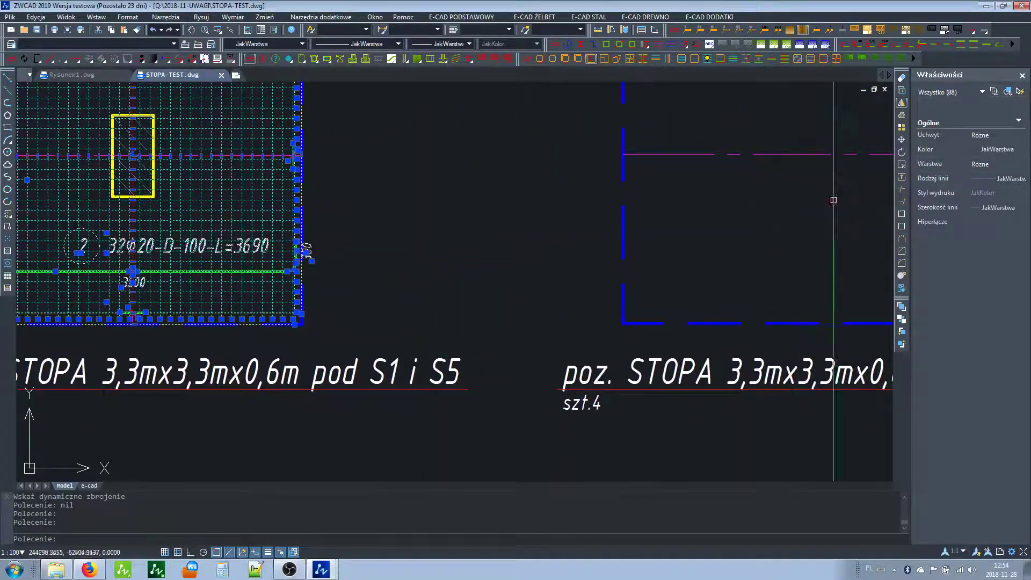
pyautogui.click(902, 93)
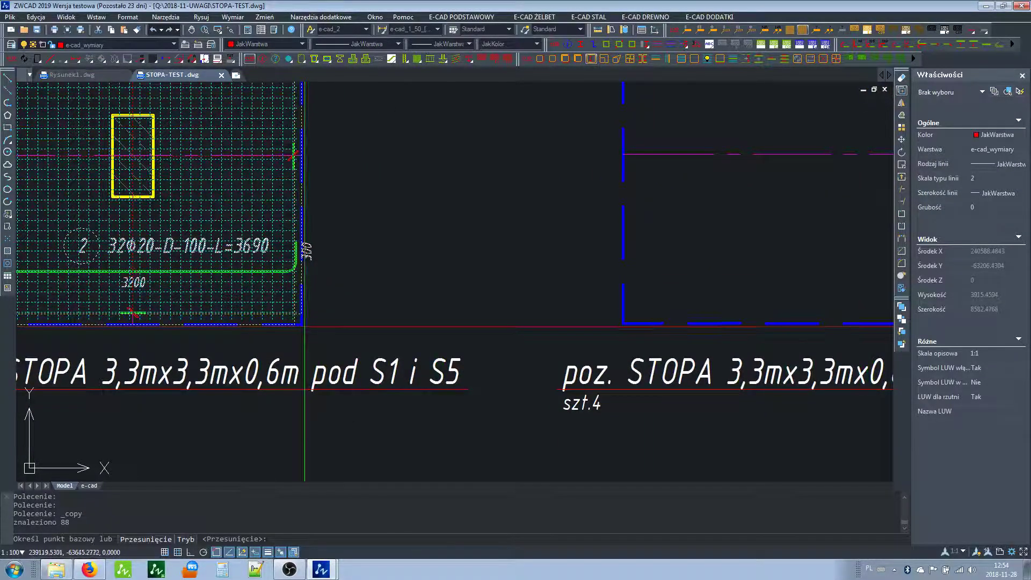
pyautogui.click(302, 325)
pyautogui.moveTo(518, 311); pyautogui.dragTo(276, 284, button='middle')
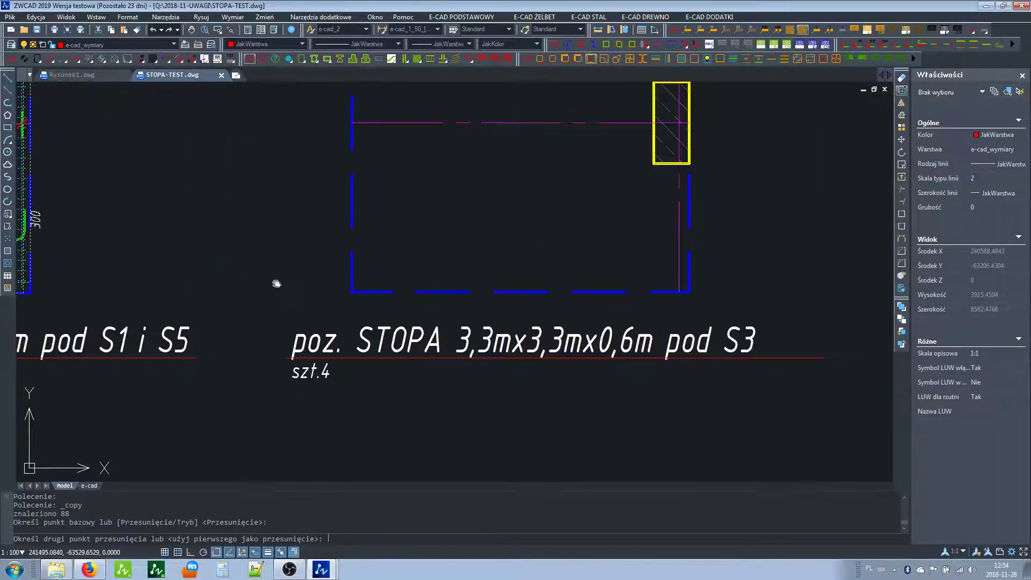
pyautogui.click(690, 292)
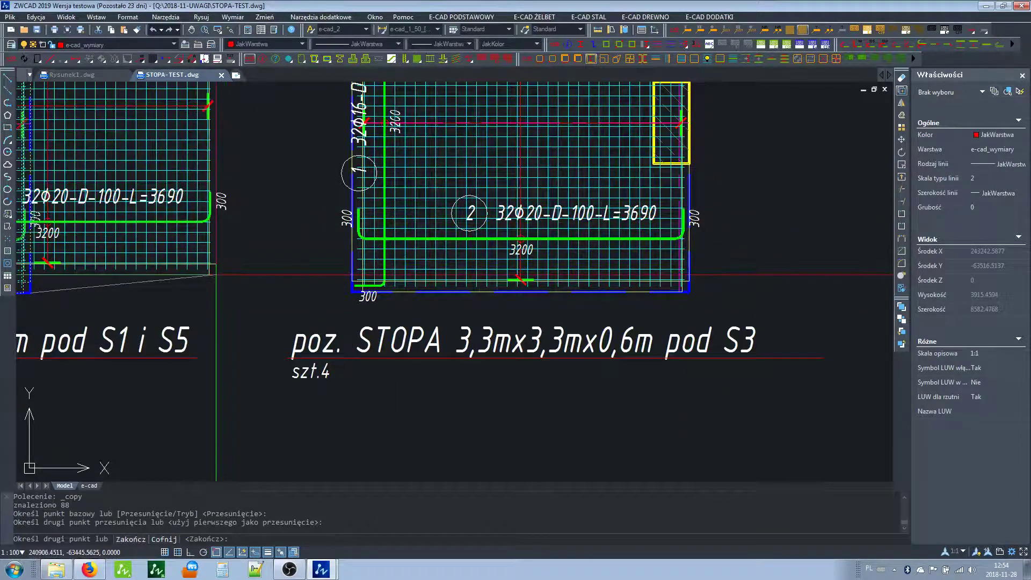
pyautogui.press('Return')
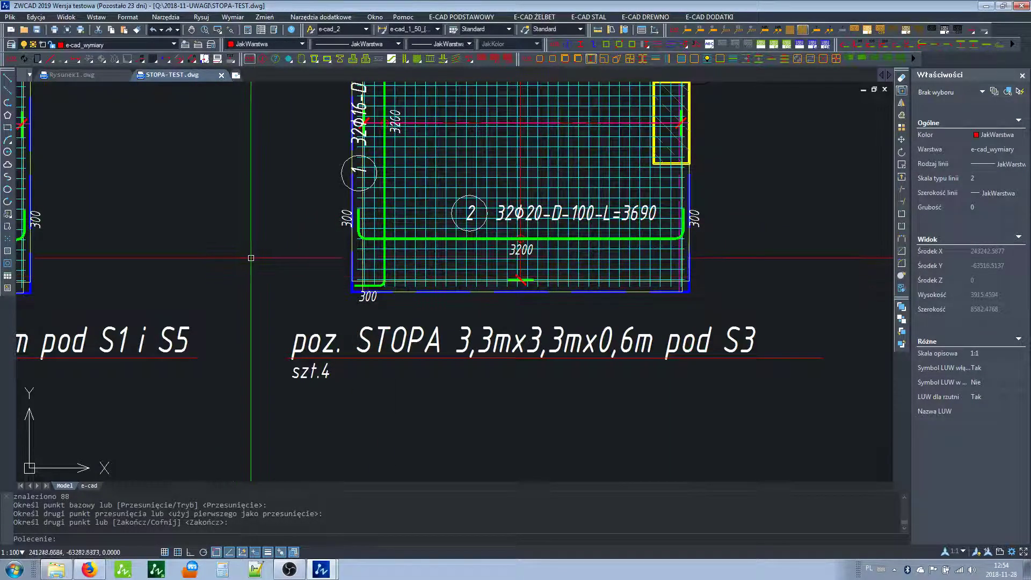
pyautogui.scroll(-2, 360, 346)
pyautogui.moveTo(360, 249)
pyautogui.mouseDown(button='middle')
pyautogui.moveTo(360, 346)
pyautogui.moveTo(608, 392)
pyautogui.moveTo(625, 361)
pyautogui.mouseUp(button='middle')
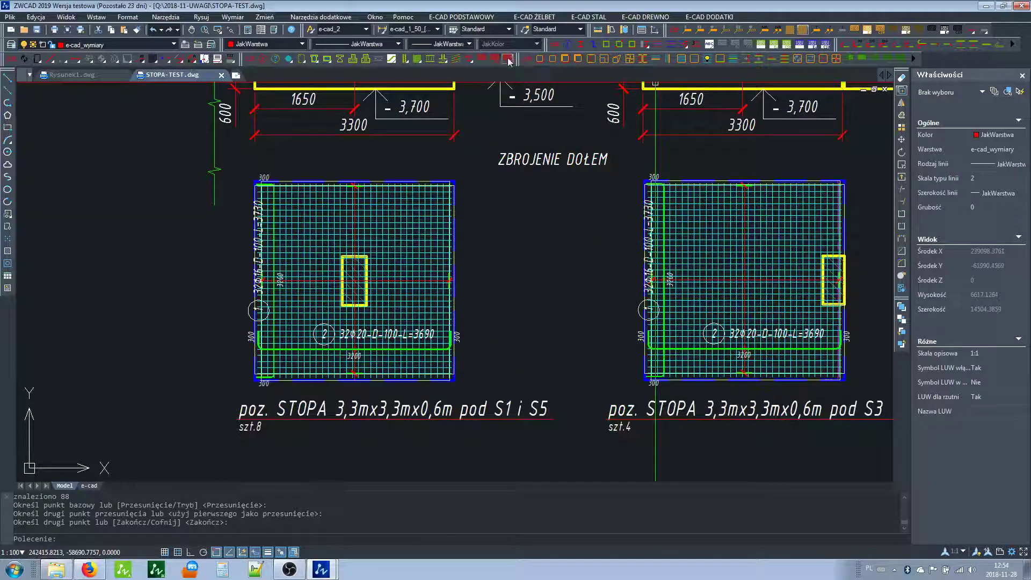
# Step: Choose the parent position 'STOPA 3,3mx3,3mx0,6m pod S1 i S5' in E-NOPP
pyautogui.click(470, 63)
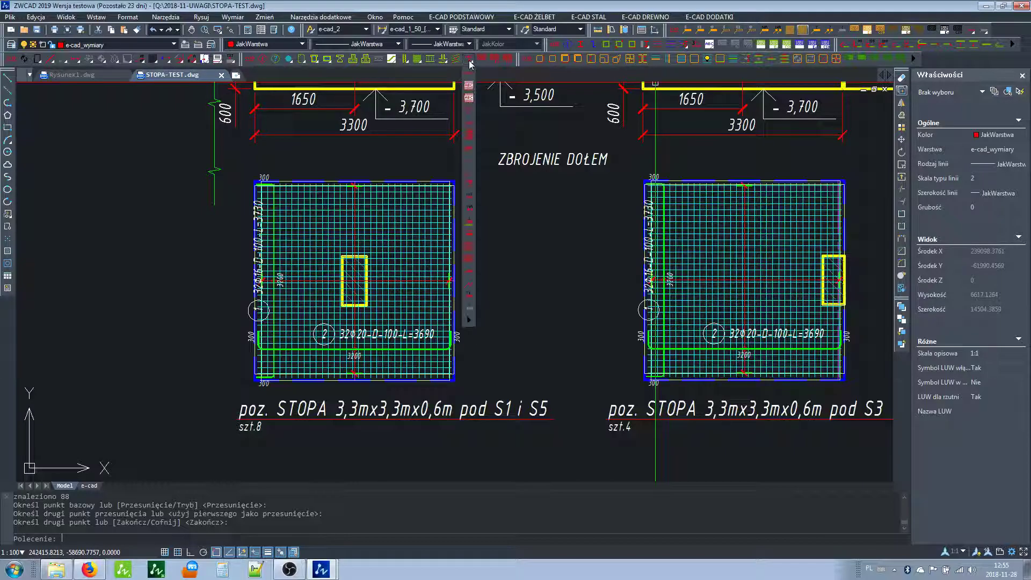
pyautogui.click(469, 114)
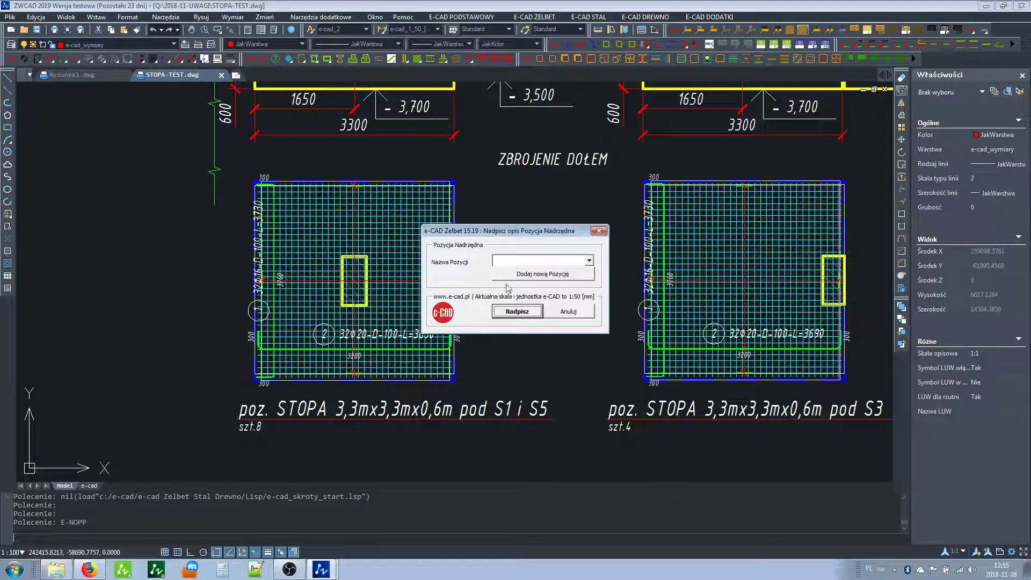
pyautogui.click(523, 261)
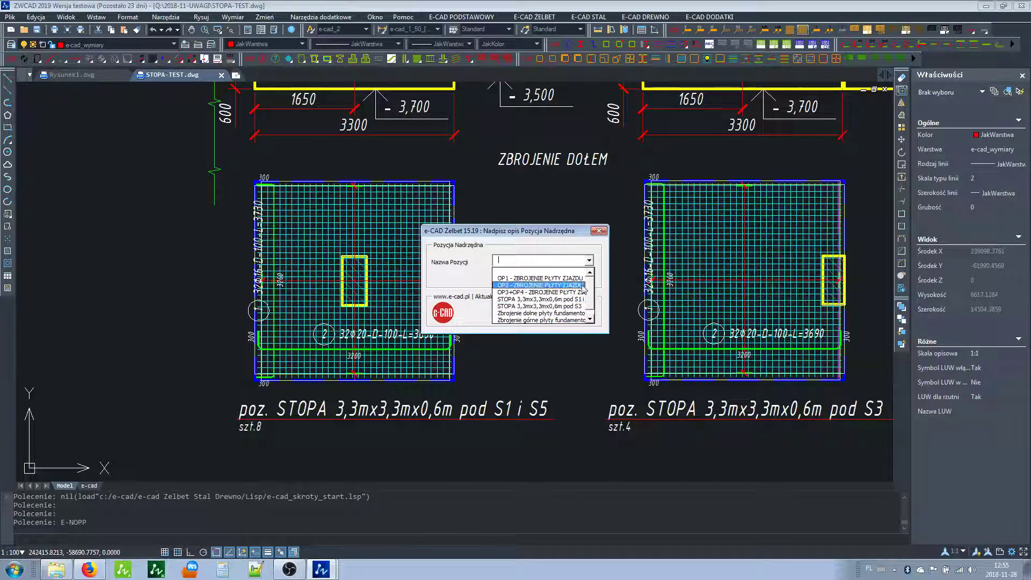
pyautogui.scroll(-1, 592, 296)
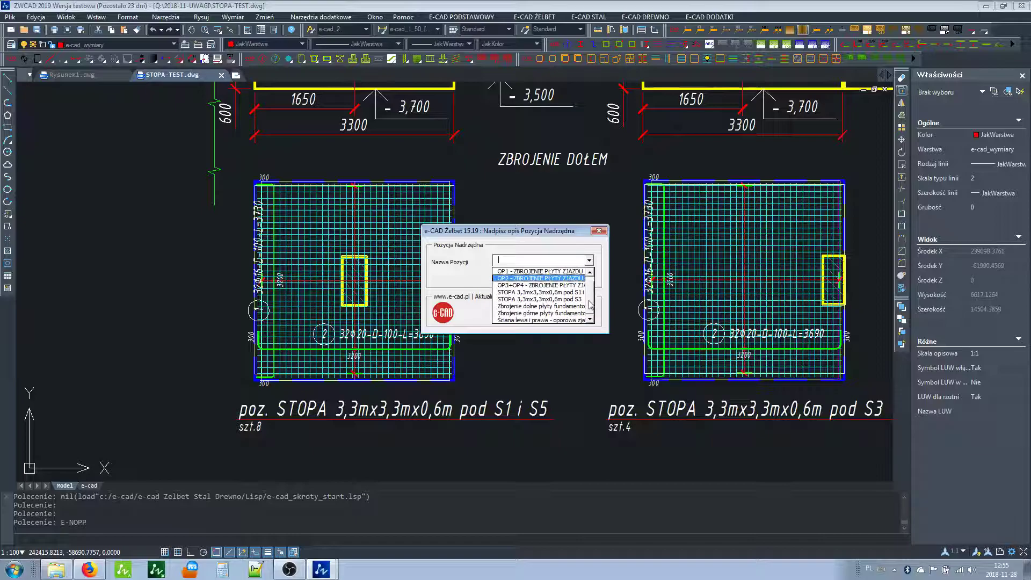
pyautogui.click(572, 293)
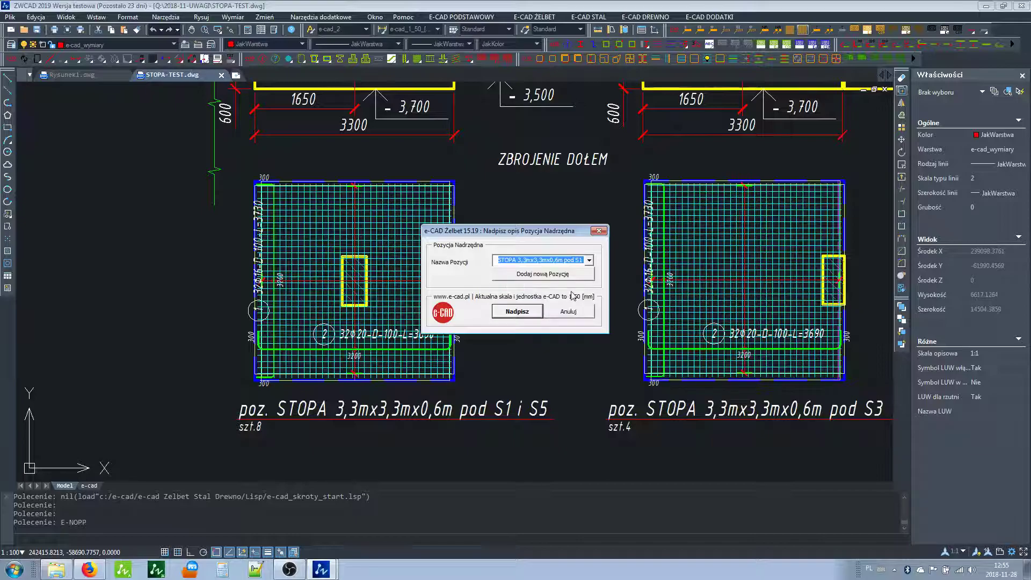
pyautogui.click(528, 315)
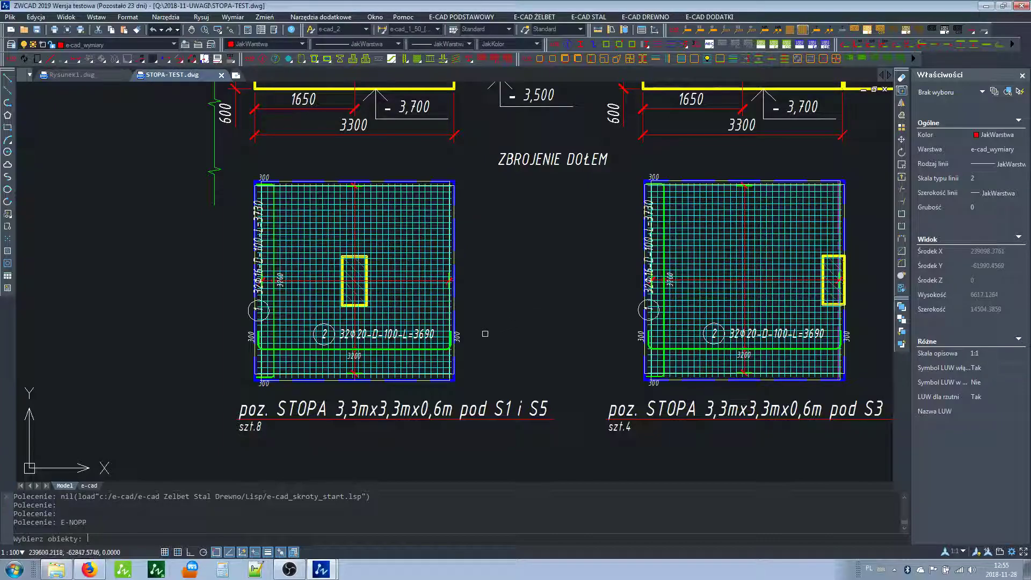
# Step: Apply that position name to the left footing's two bar labels and dismiss the info message
pyautogui.click(486, 363)
pyautogui.click(231, 204)
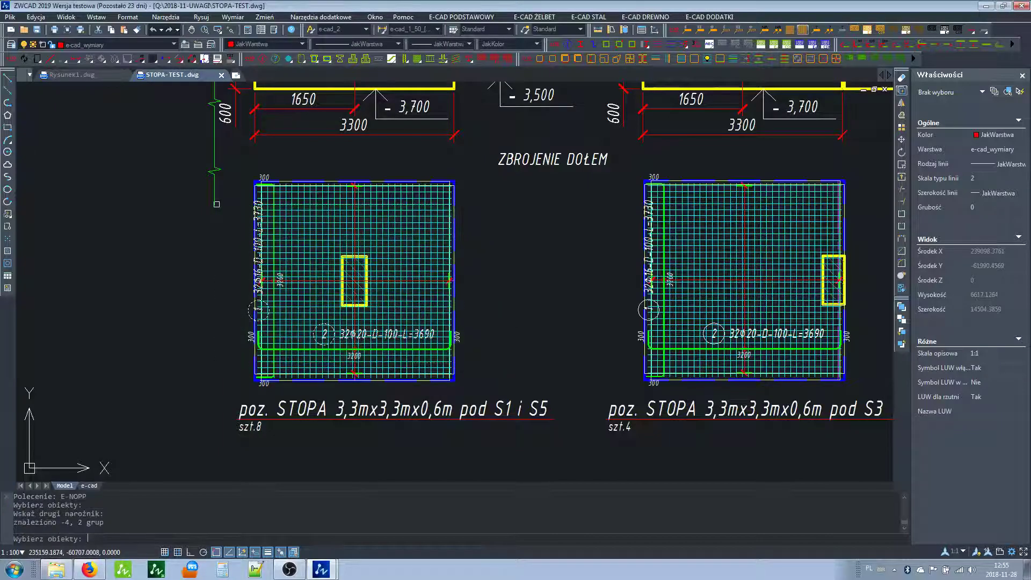
pyautogui.press('Return')
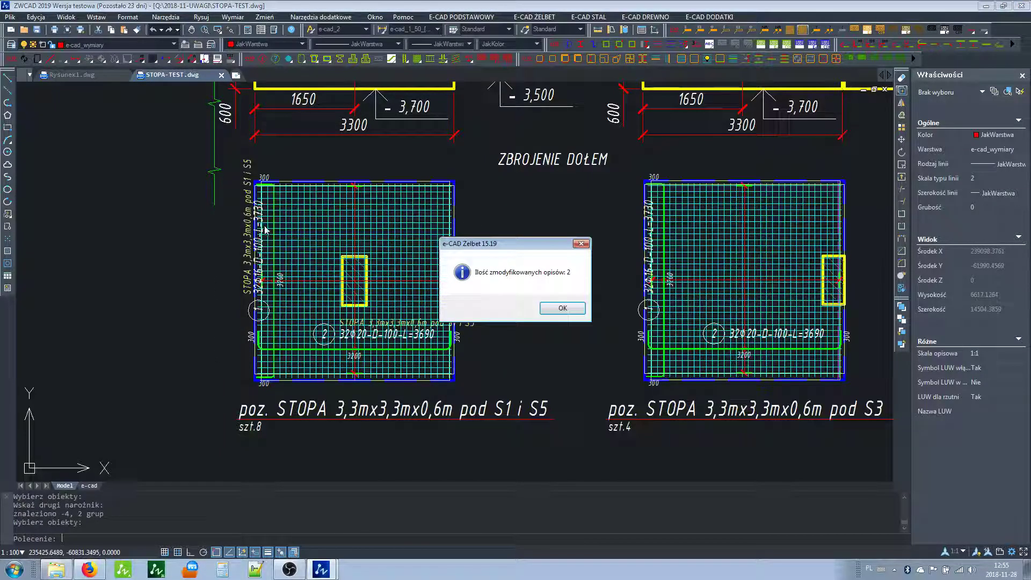
pyautogui.click(564, 310)
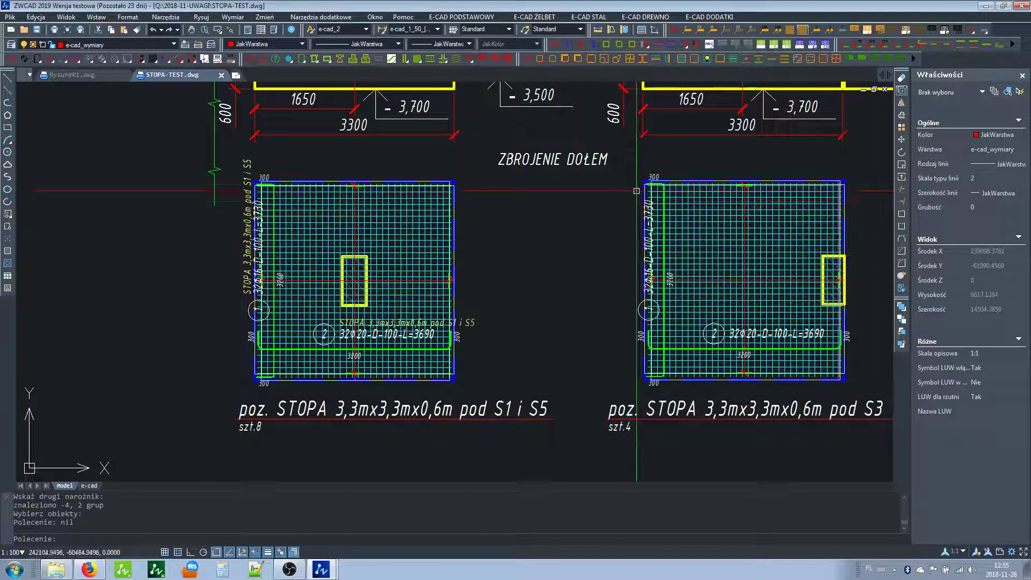
# Step: Assign position 'STOPA 3,3mx3,3mx0,6m pod S3' to the right footing's bar descriptions with E-NOPP
pyautogui.moveTo(647, 193); pyautogui.dragTo(486, 199, button='middle')
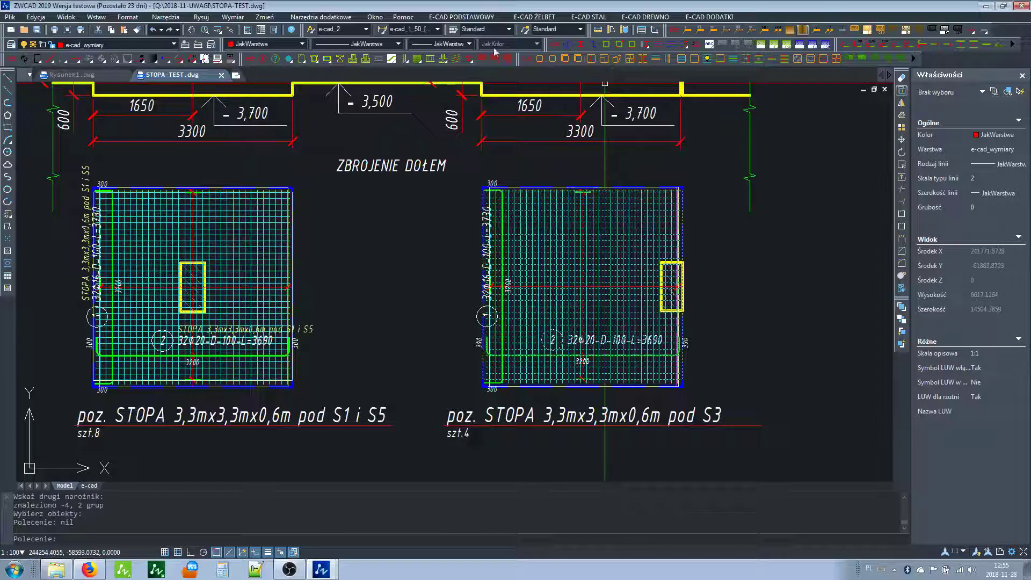
pyautogui.click(469, 58)
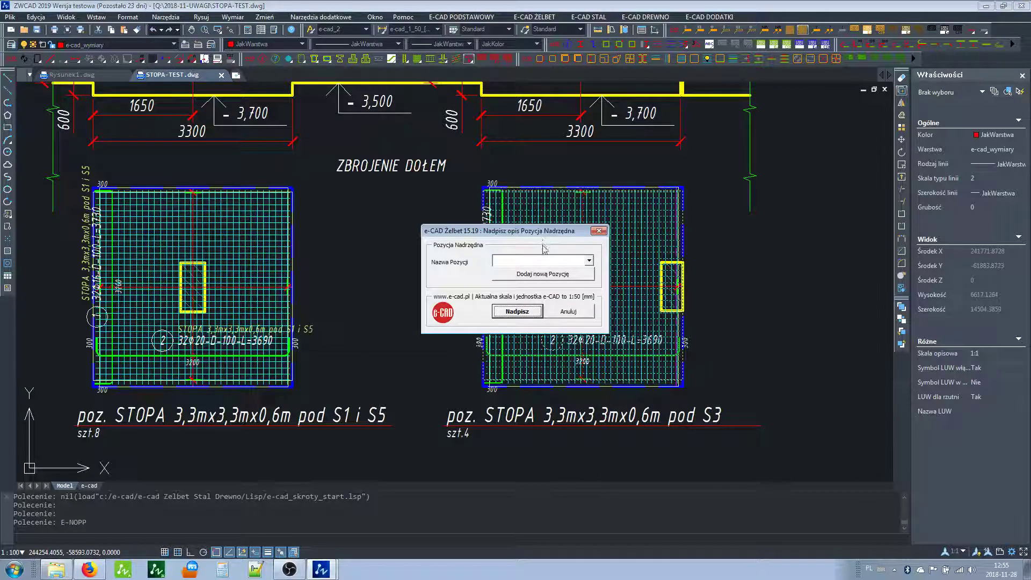
pyautogui.click(545, 262)
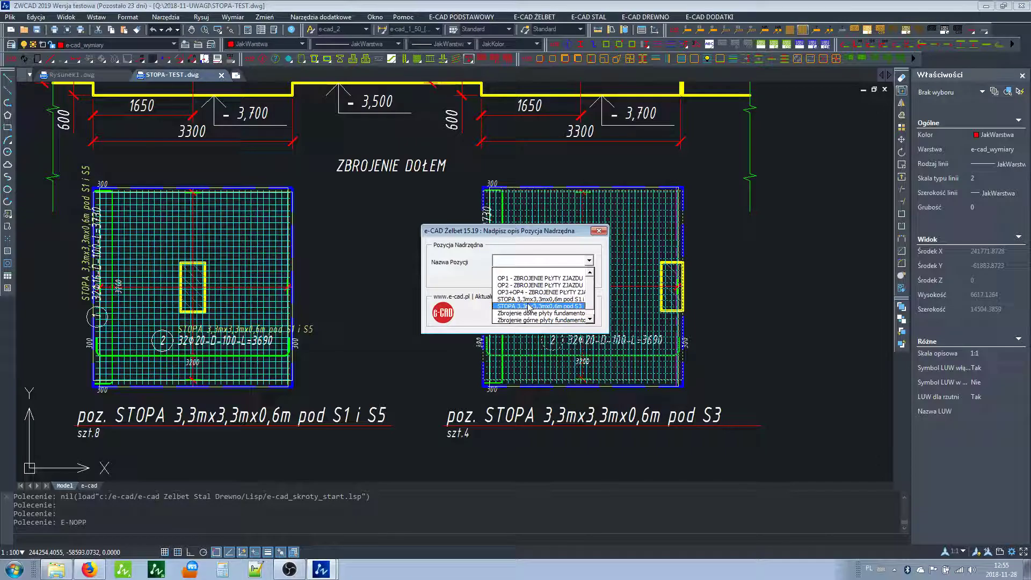
pyautogui.click(529, 306)
pyautogui.press('Return')
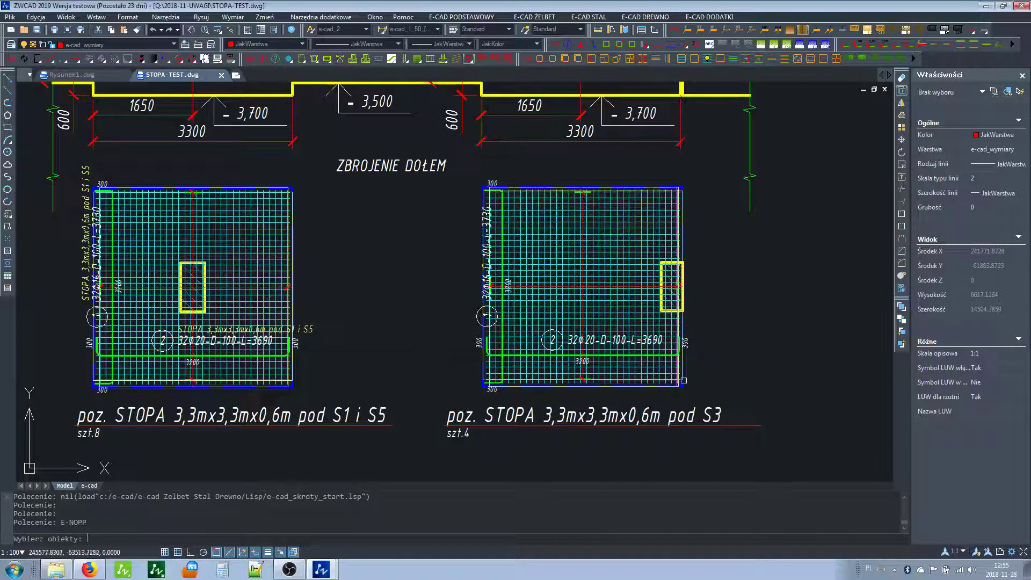
pyautogui.click(714, 400)
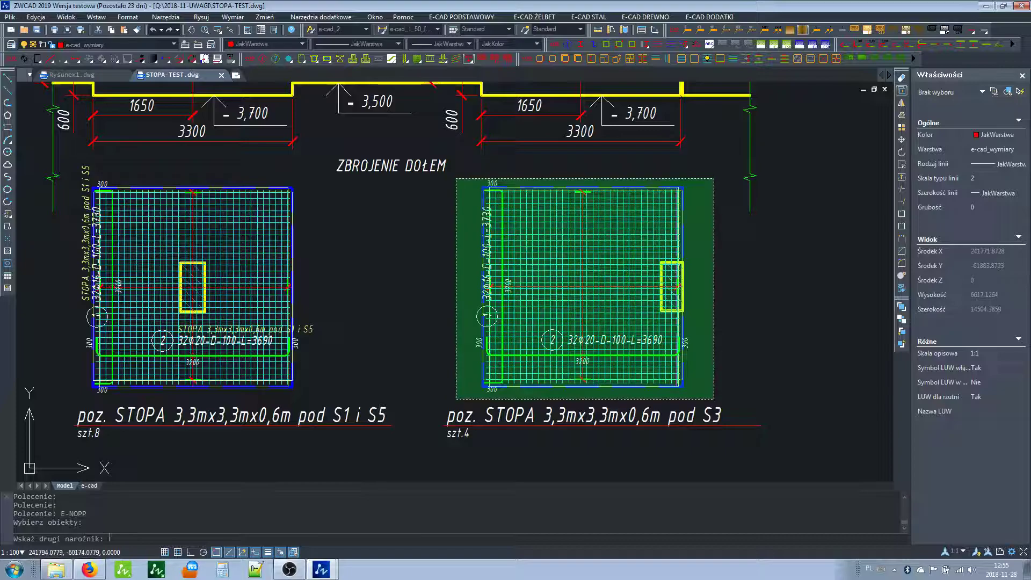
pyautogui.click(466, 179)
pyautogui.press('Return')
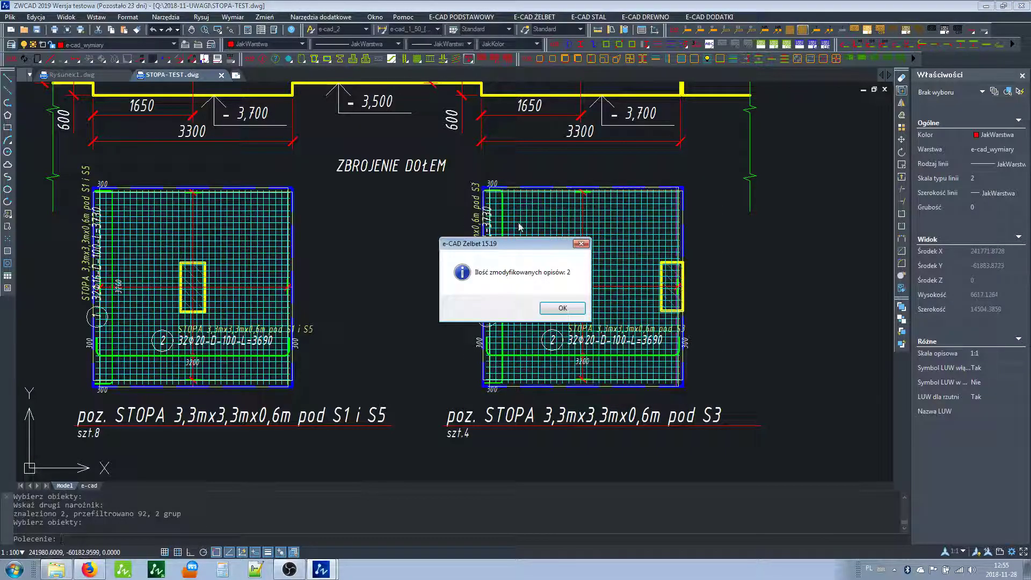
pyautogui.click(544, 307)
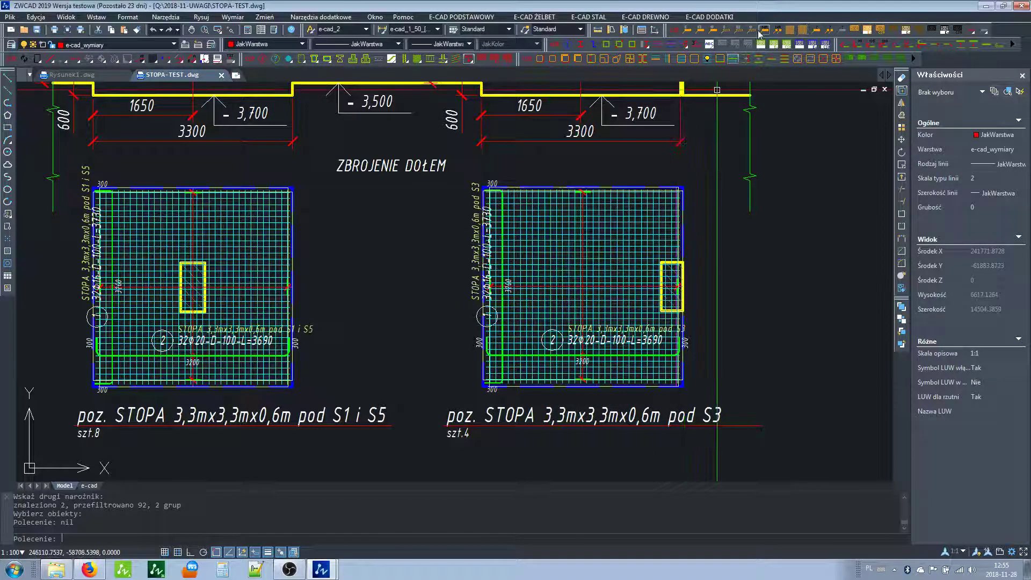
# Step: Hide the distributed rebar mesh on both footings with E-DZUP, leaving free space below
pyautogui.click(707, 61)
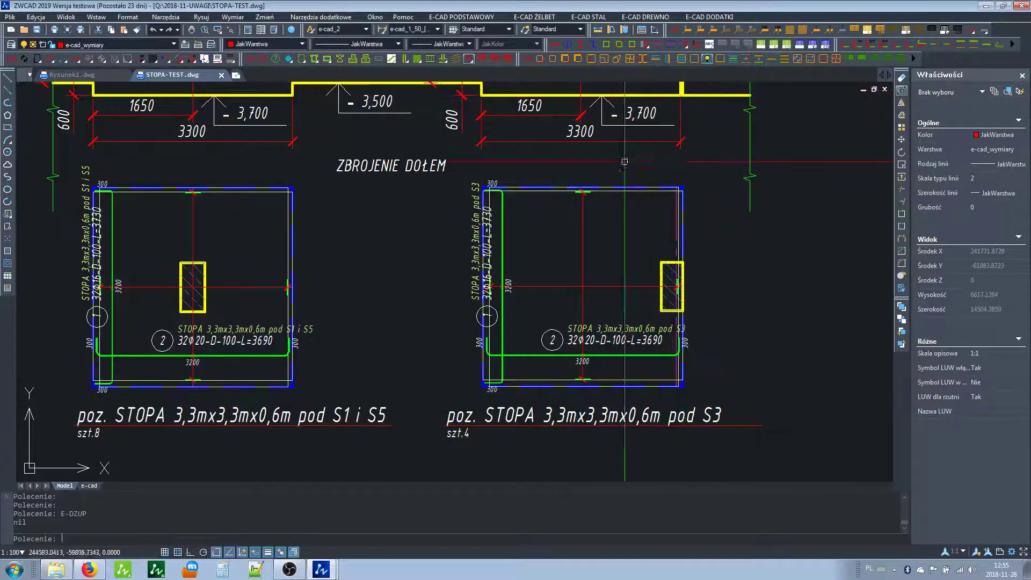
pyautogui.moveTo(435, 391)
pyautogui.mouseDown(button='middle')
pyautogui.moveTo(485, 371)
pyautogui.moveTo(493, 409)
pyautogui.mouseUp(button='middle')
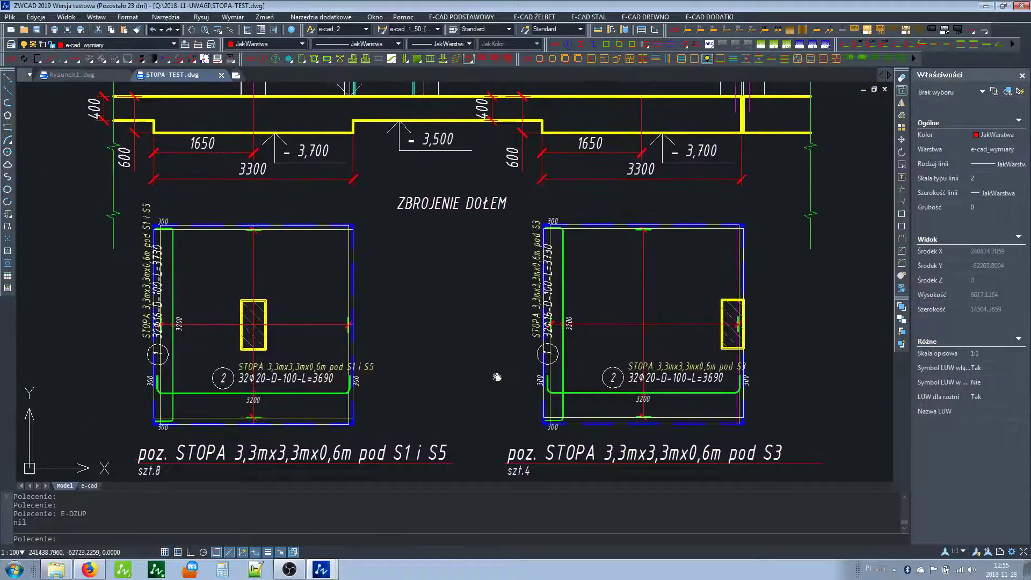
pyautogui.scroll(-1, 493, 410)
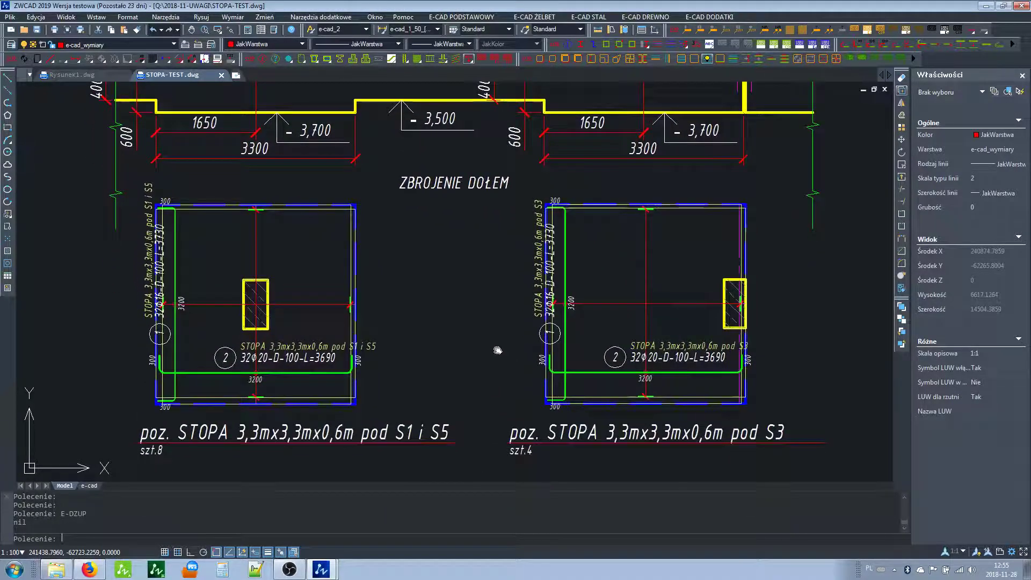
pyautogui.scroll(-1, 476, 303)
pyautogui.moveTo(477, 303); pyautogui.dragTo(492, 226, button='middle')
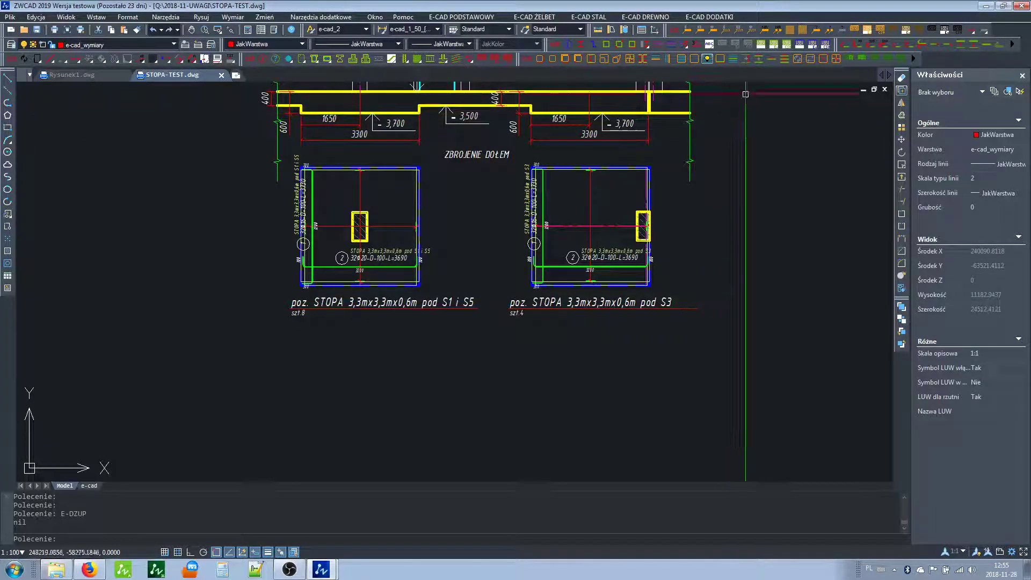
# Step: Generate a ZESTAWIENIE STALI steel table from both footings with E-ZSTGPK and place it below
pyautogui.click(852, 57)
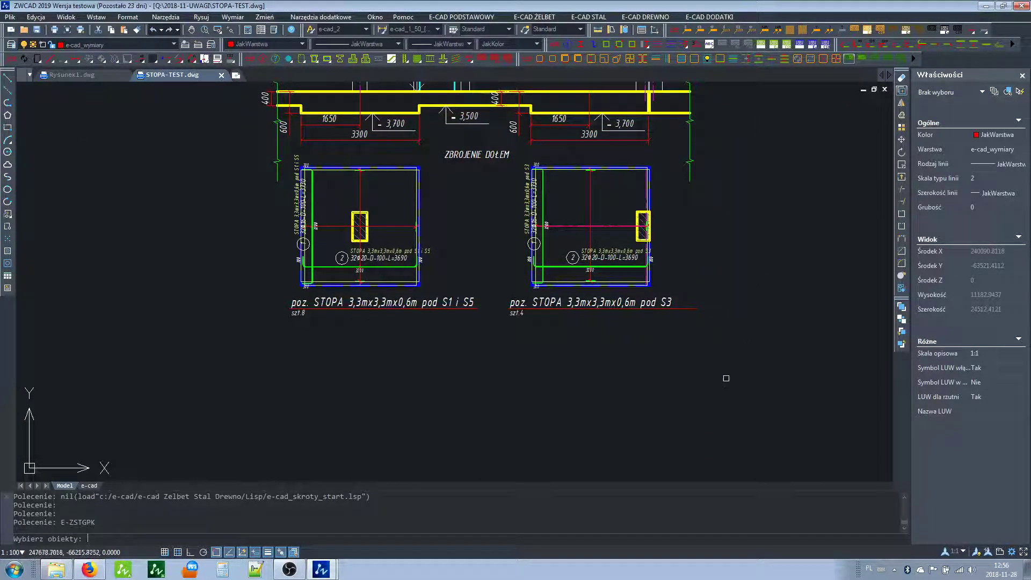
pyautogui.click(746, 390)
pyautogui.click(235, 130)
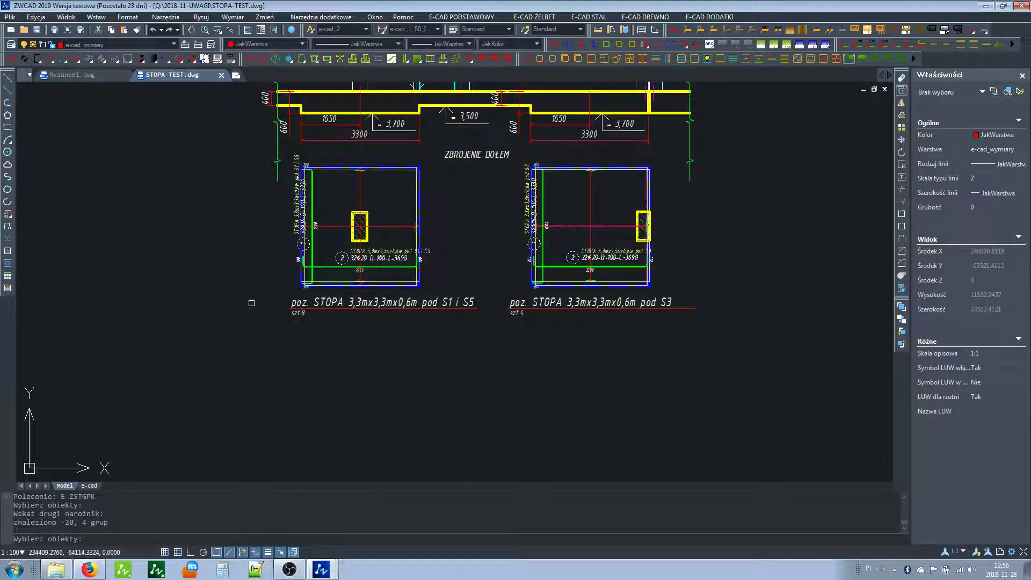
pyautogui.press('Return')
pyautogui.click(275, 350)
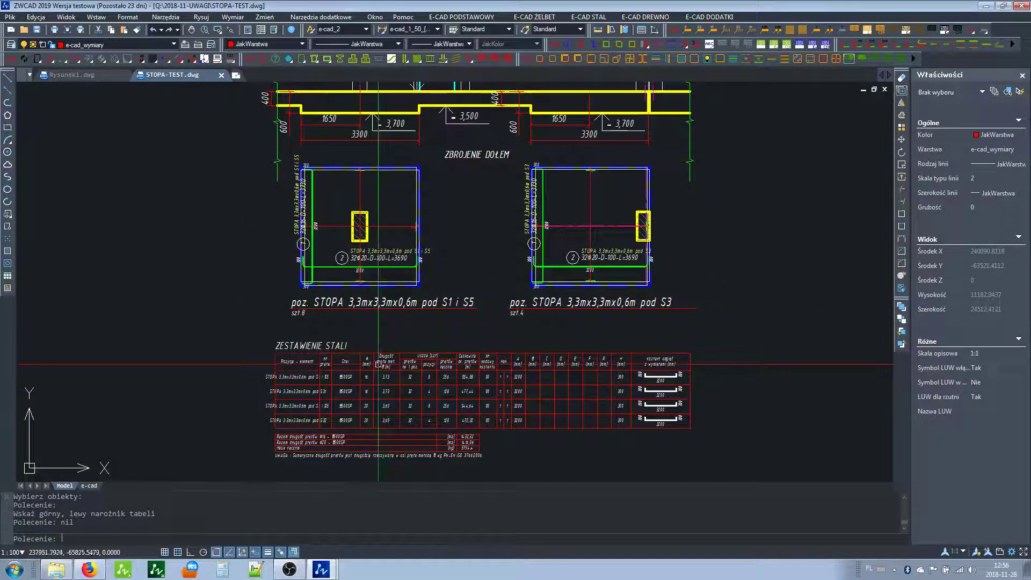
pyautogui.moveTo(378, 364)
pyautogui.mouseDown(button='middle')
pyautogui.moveTo(356, 231)
pyautogui.moveTo(392, 242)
pyautogui.mouseUp(button='middle')
pyautogui.scroll(1, 357, 230)
pyautogui.scroll(1, 348, 214)
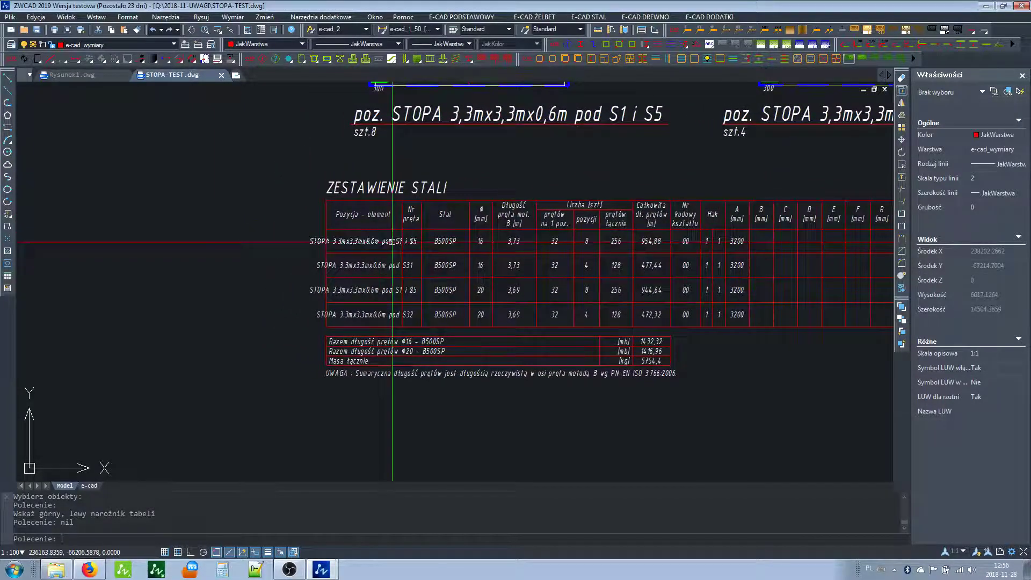
# Step: Stretch the table's left edge horizontally to widen the Pozycja column
pyautogui.click(902, 178)
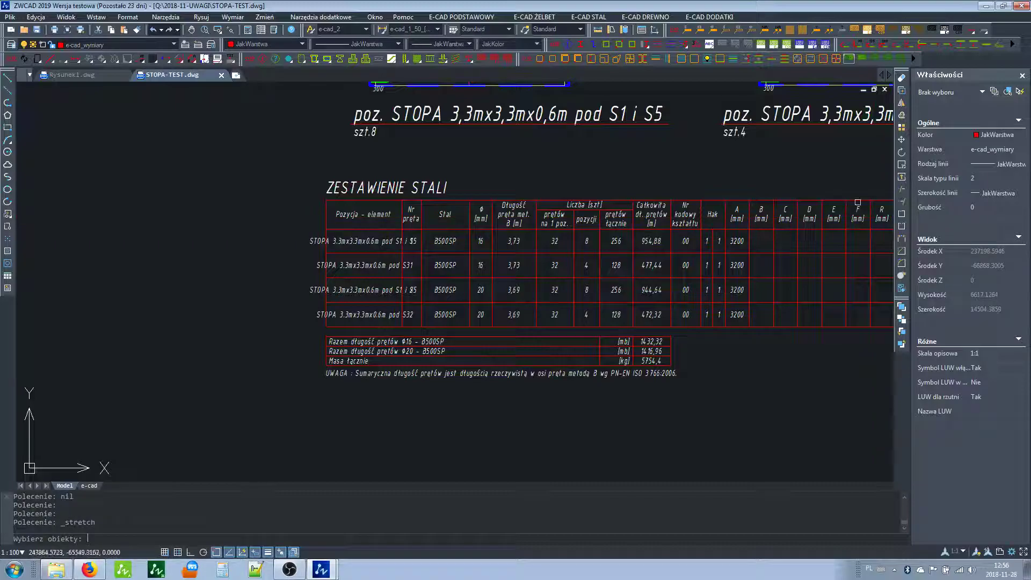
pyautogui.click(345, 407)
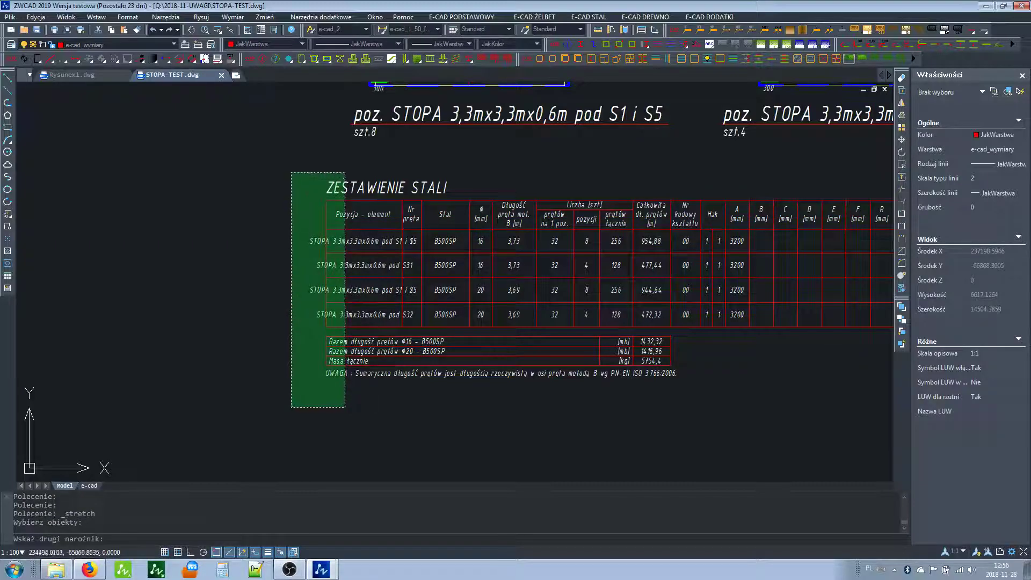
pyautogui.click(291, 173)
pyautogui.press('Return')
pyautogui.click(280, 173)
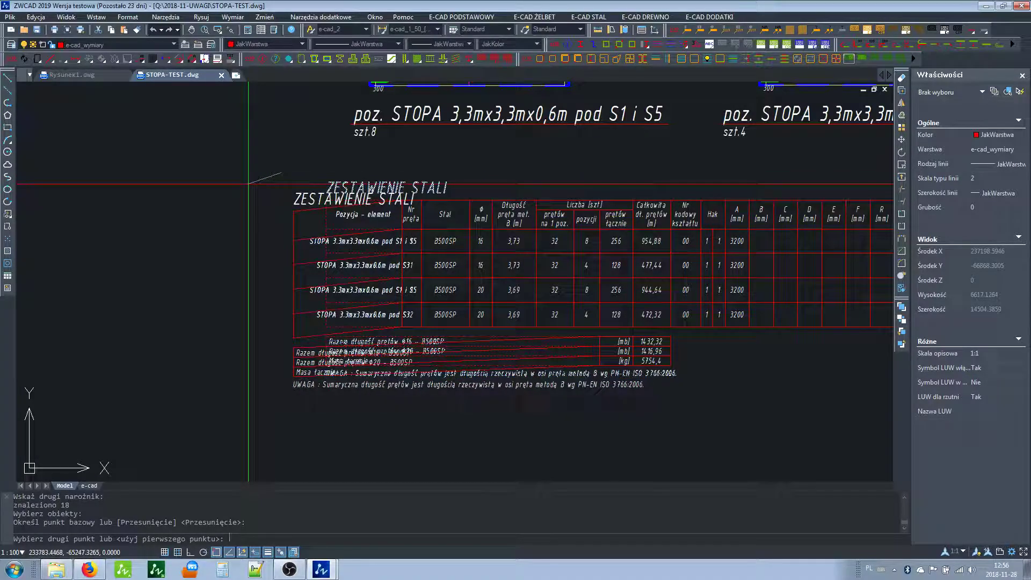
pyautogui.press('F8')
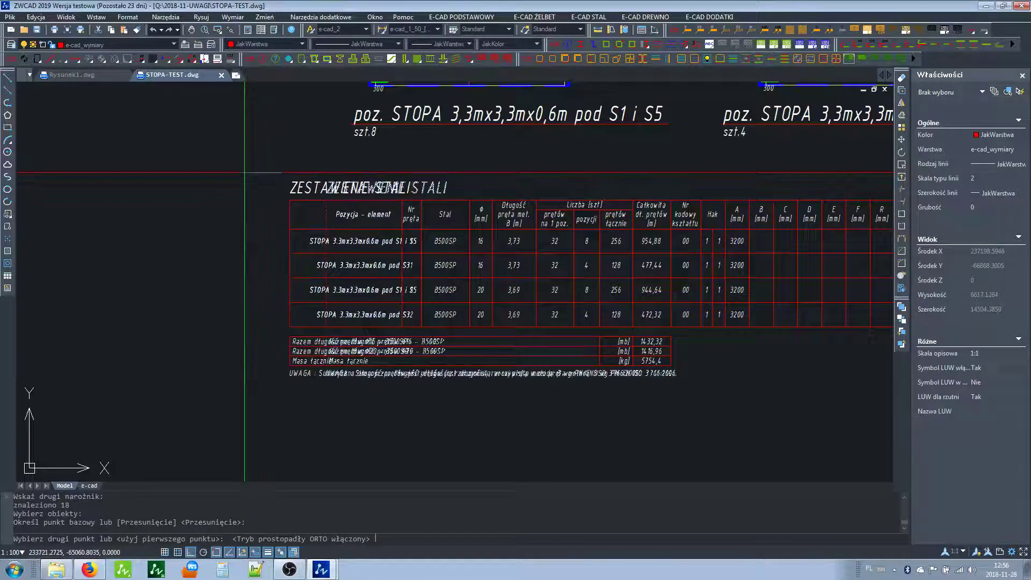
pyautogui.click(244, 173)
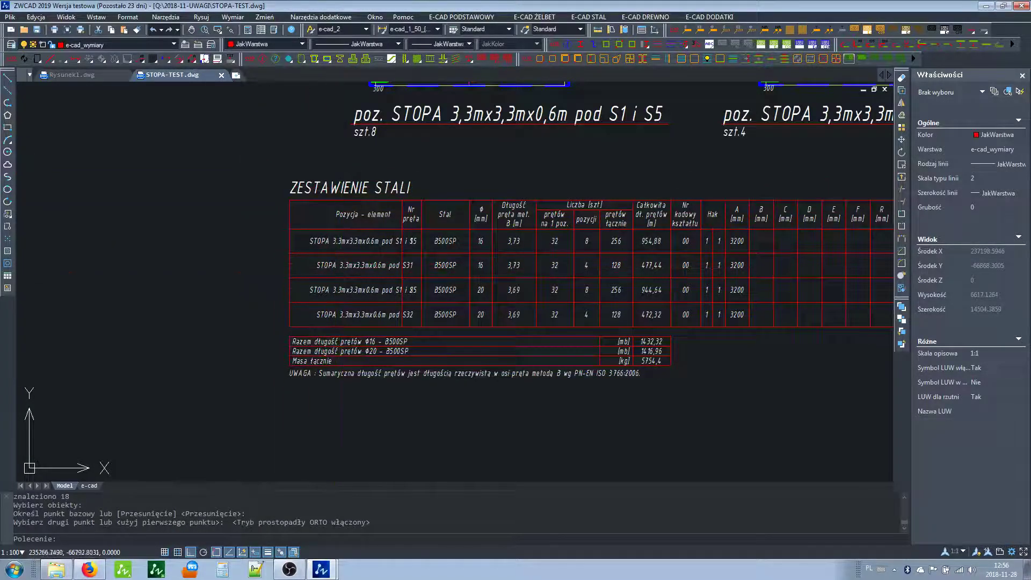
# Step: Move the four STOPA position texts into the widened Pozycja column
pyautogui.click(334, 315)
pyautogui.click(330, 290)
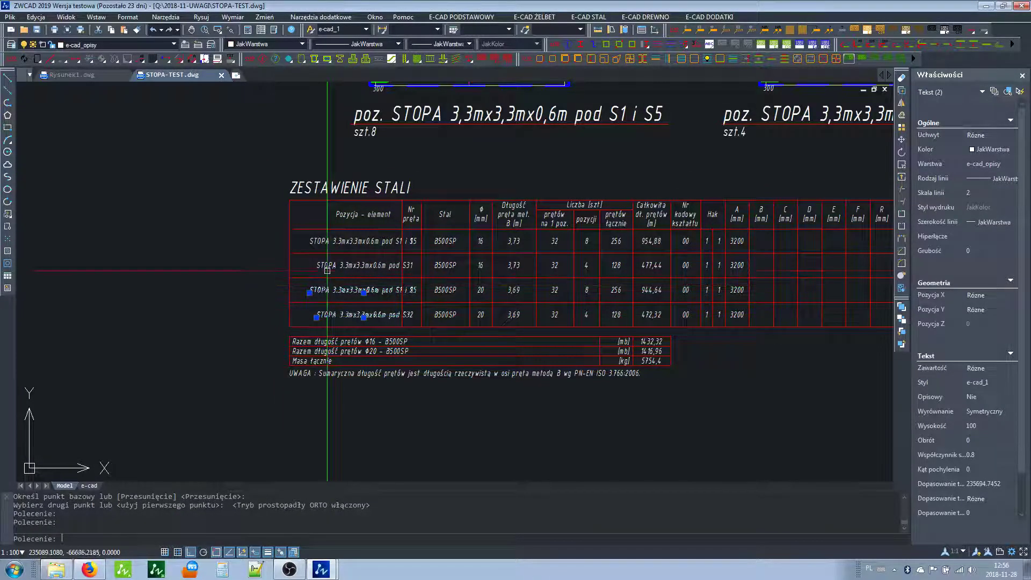
pyautogui.click(329, 265)
pyautogui.click(328, 242)
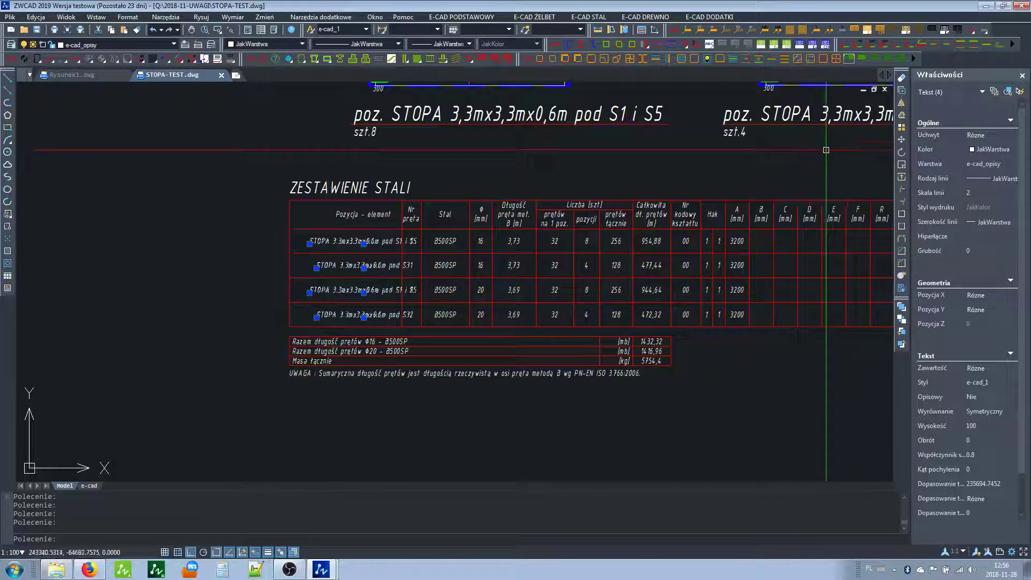
pyautogui.click(901, 144)
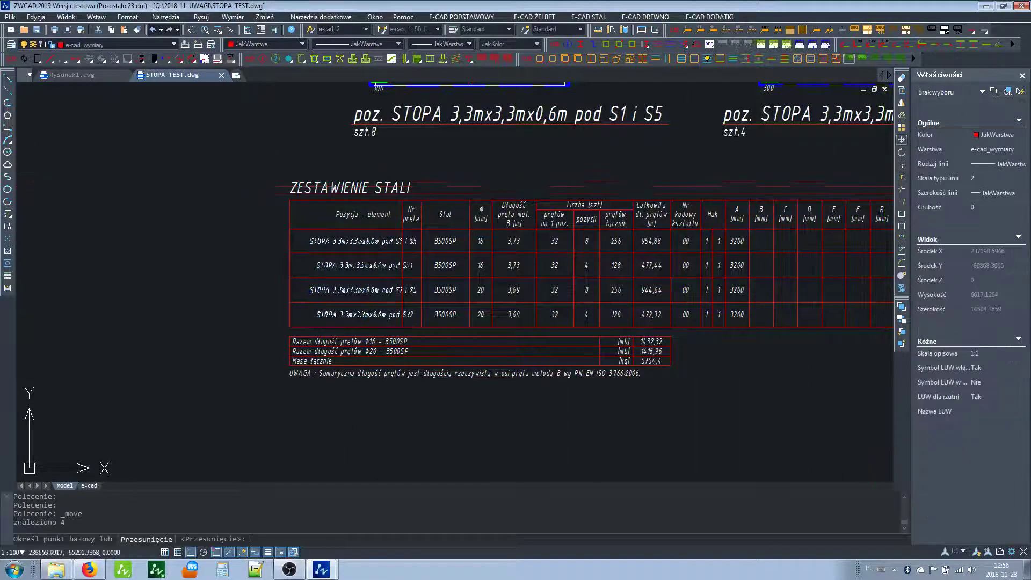
pyautogui.click(257, 252)
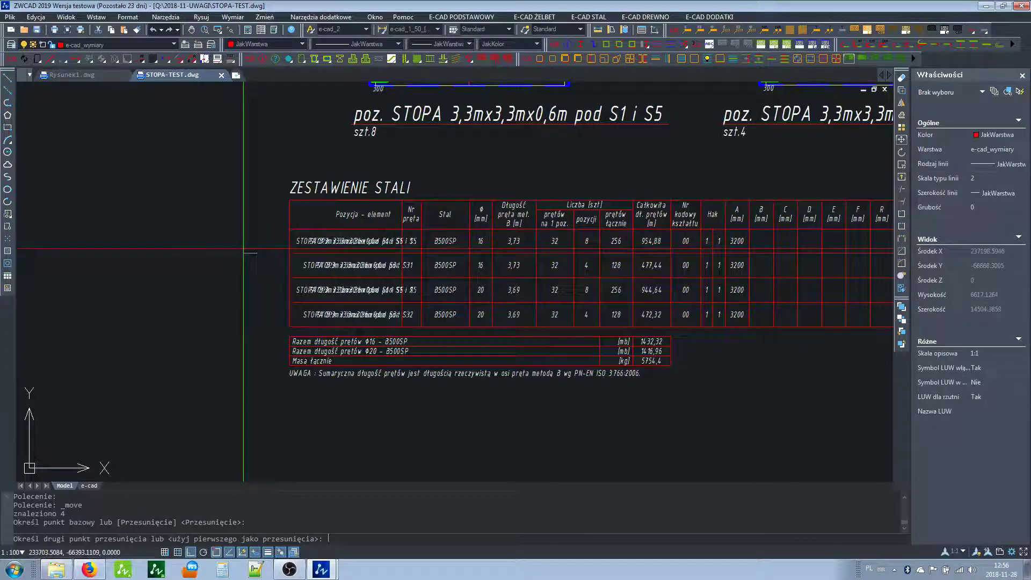
pyautogui.click(239, 247)
# Step: Move the steel table to the right of the footings
pyautogui.scroll(-3, 240, 248)
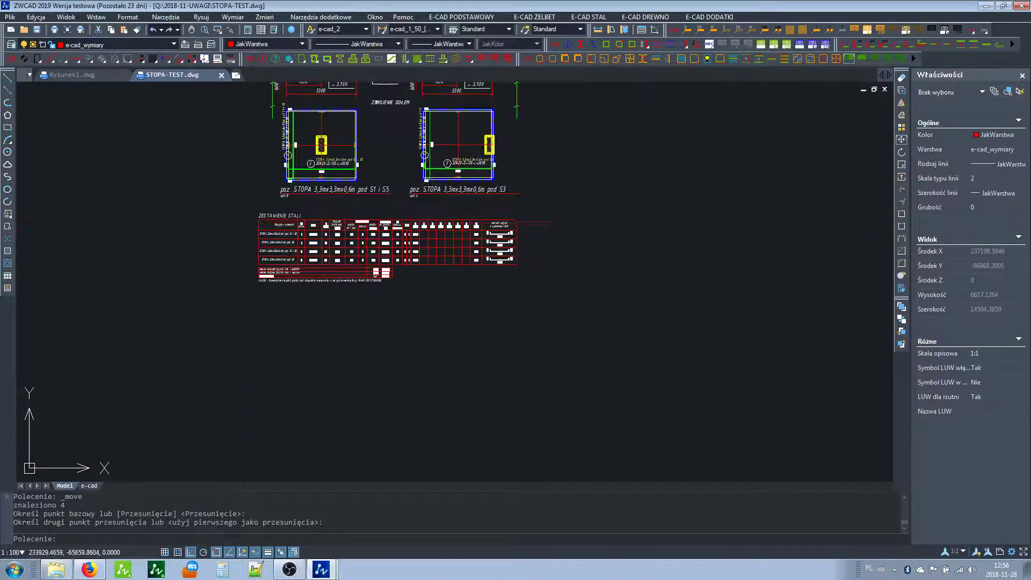
pyautogui.click(598, 353)
pyautogui.click(174, 205)
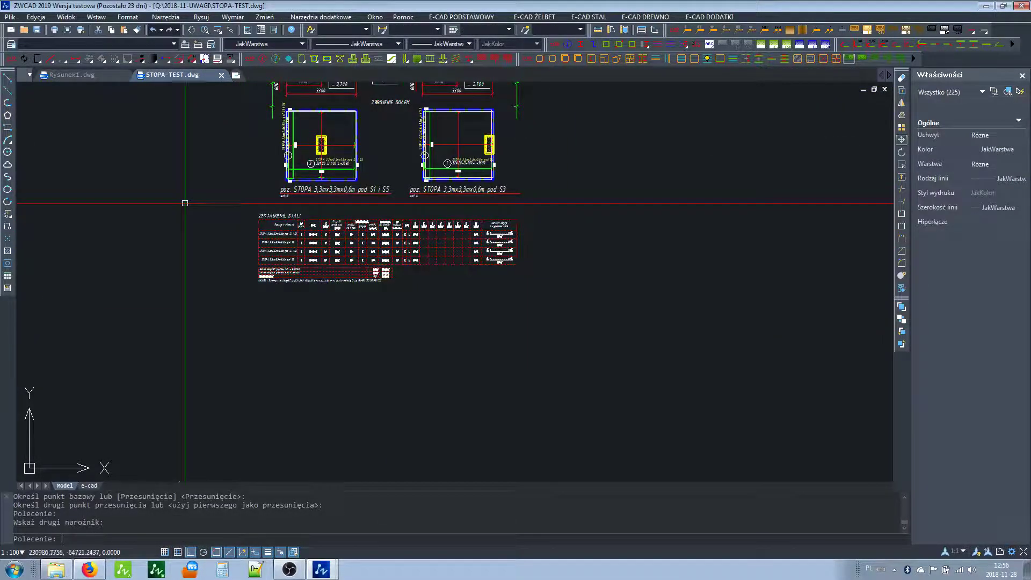
pyautogui.click(902, 139)
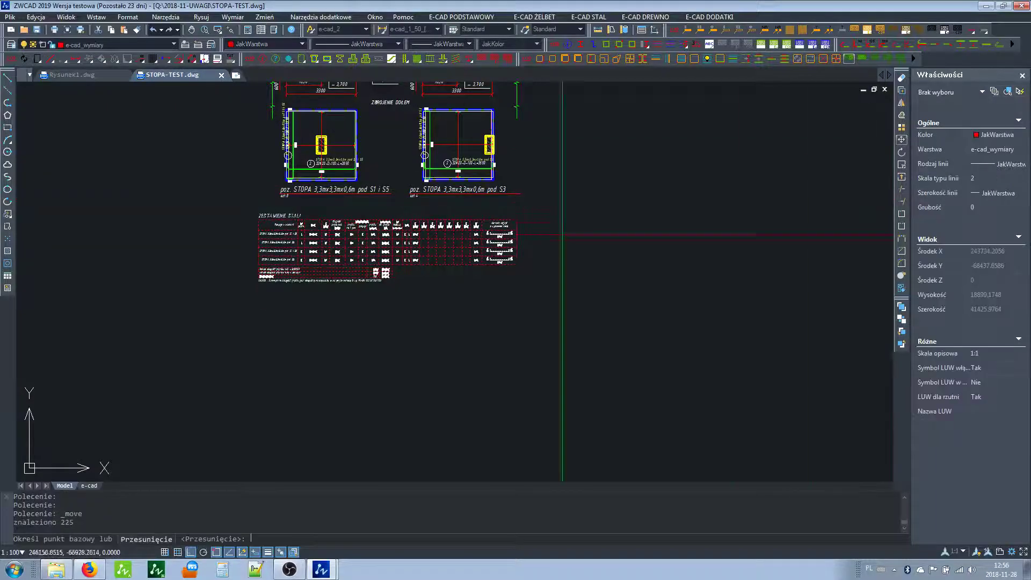
pyautogui.click(262, 308)
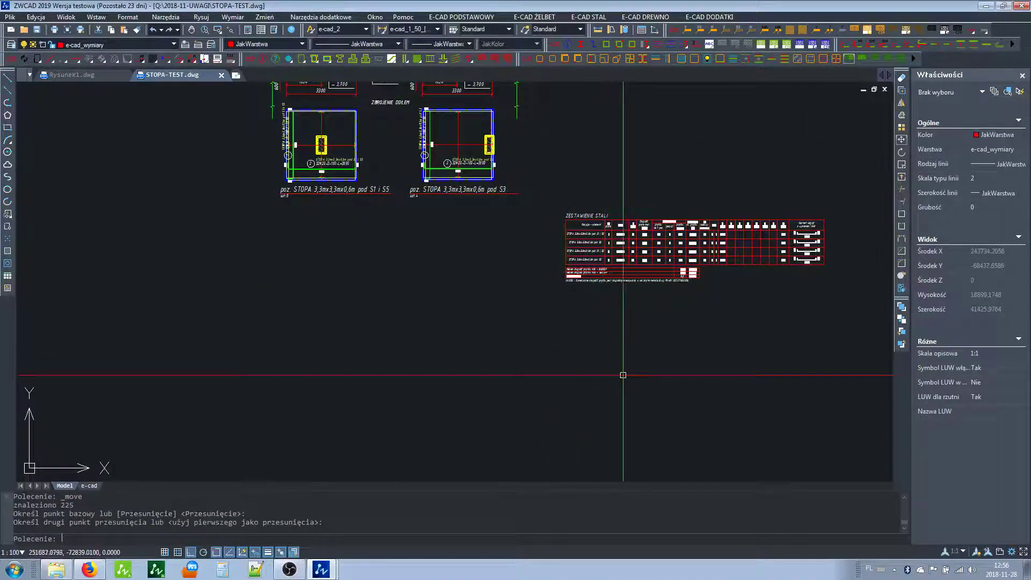
pyautogui.moveTo(621, 373); pyautogui.dragTo(588, 396, button='middle')
# Step: Rotate the steel table 90° about its corner
pyautogui.click(524, 403)
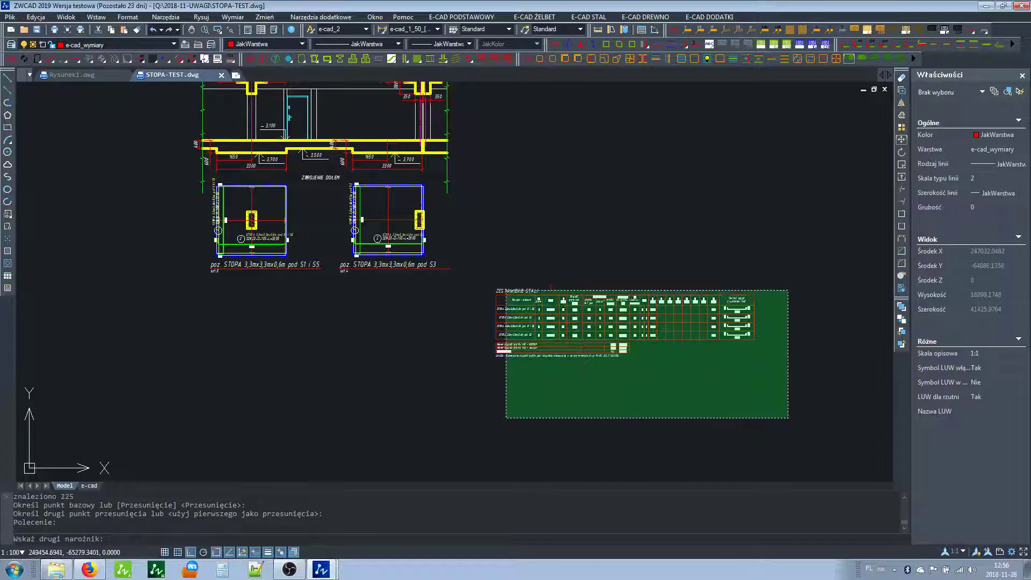
pyautogui.click(485, 271)
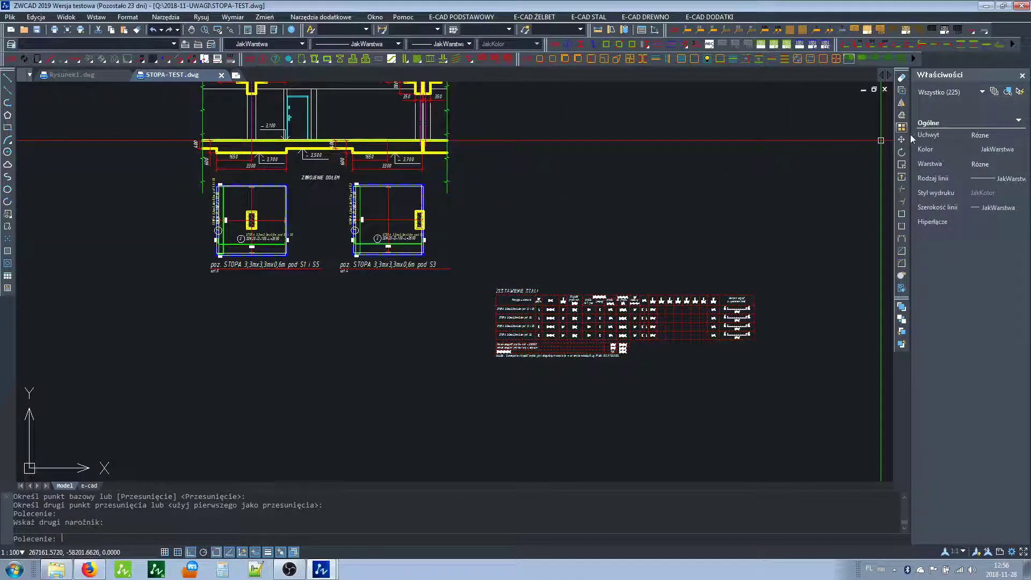
pyautogui.click(903, 153)
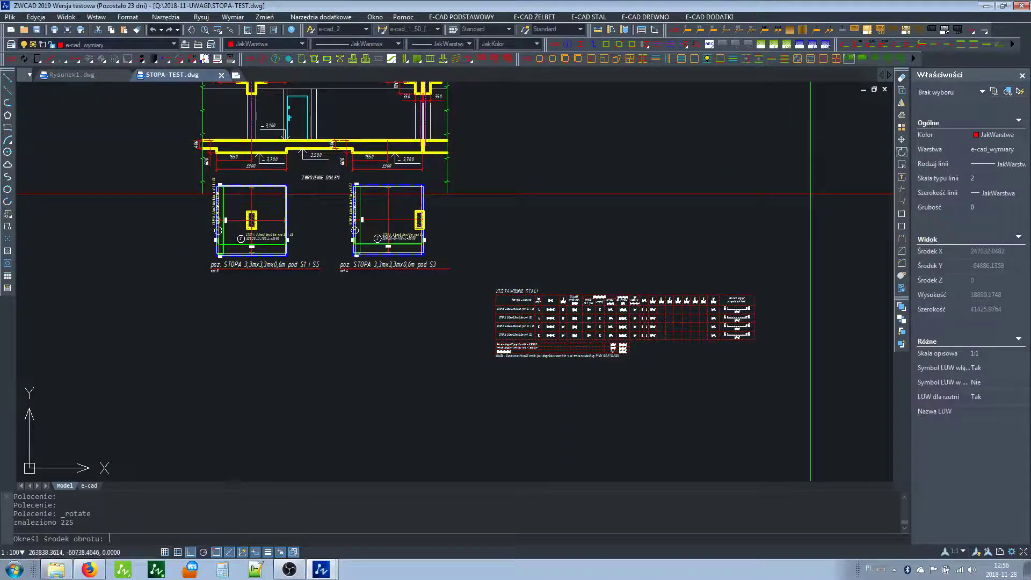
pyautogui.click(492, 294)
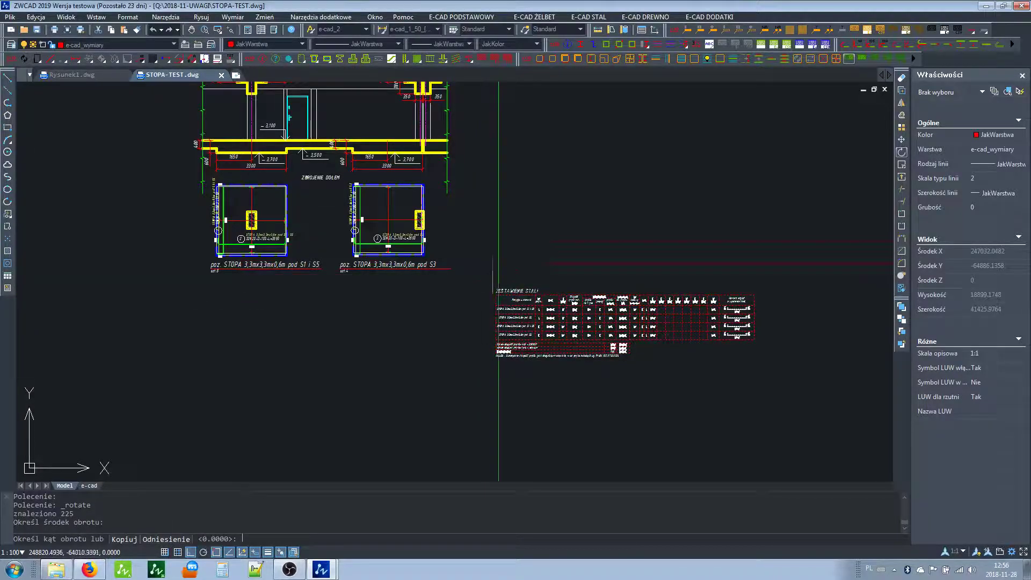
pyautogui.moveTo(513, 214); pyautogui.dragTo(484, 372, button='middle')
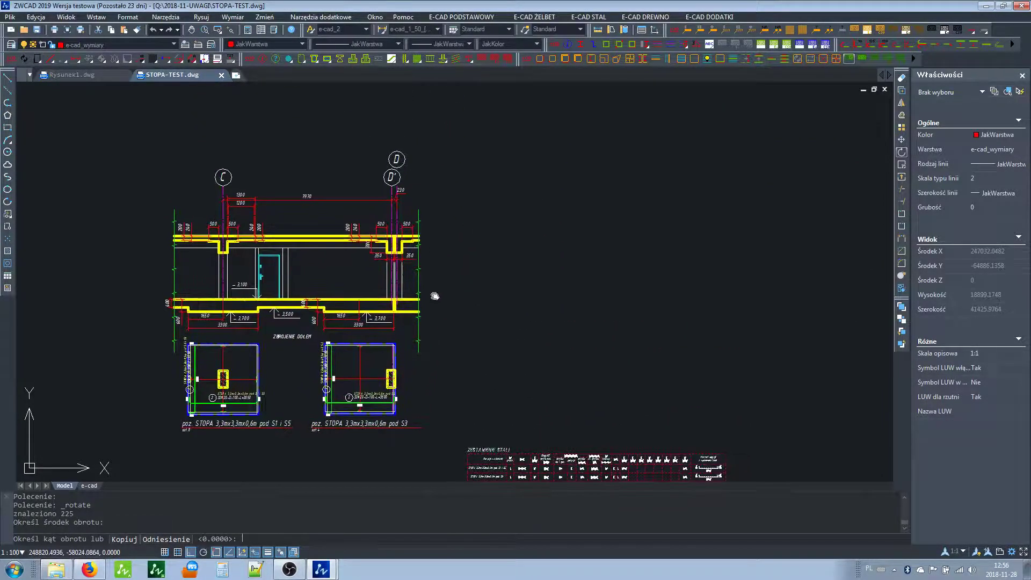
pyautogui.click(490, 124)
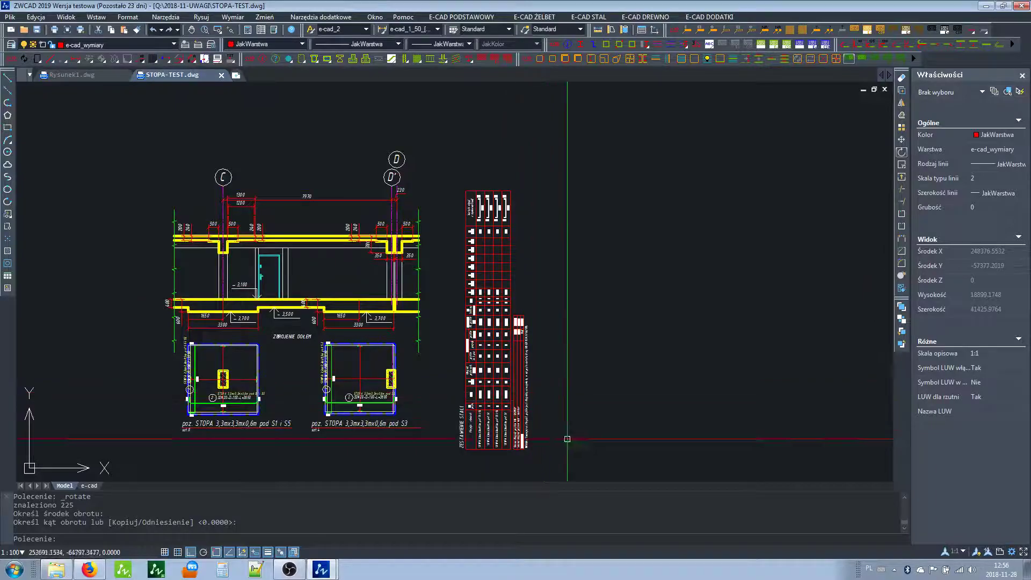
# Step: Move the rotated table, with ORTHO off, right beside the section drawing past axis D
pyautogui.click(585, 466)
pyautogui.click(454, 153)
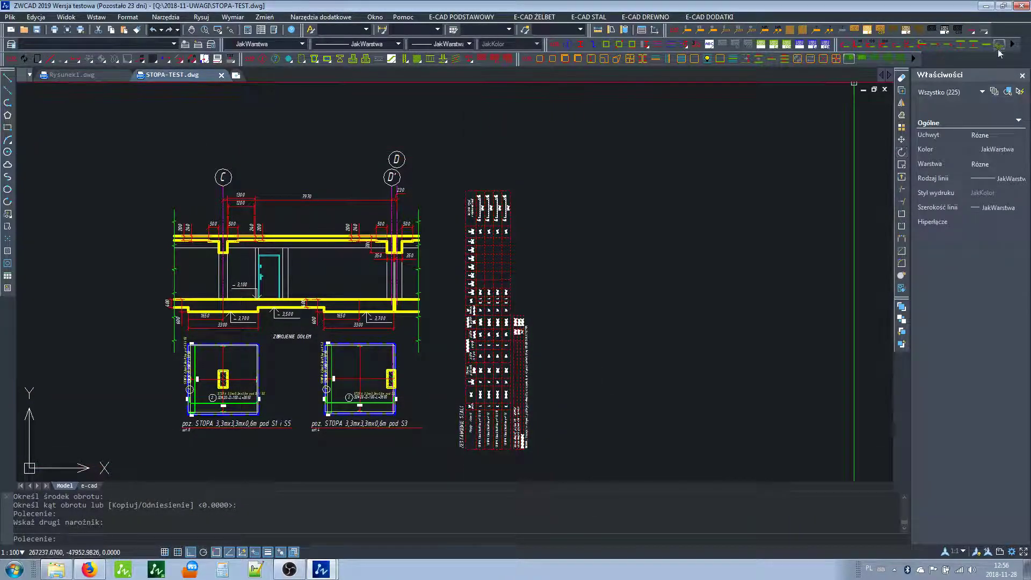
pyautogui.click(903, 140)
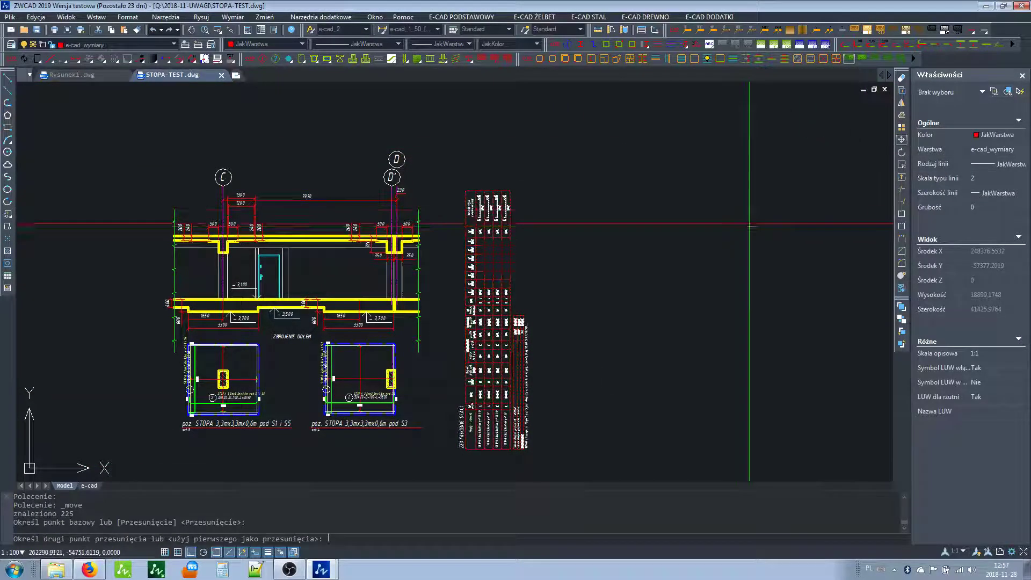
pyautogui.click(755, 224)
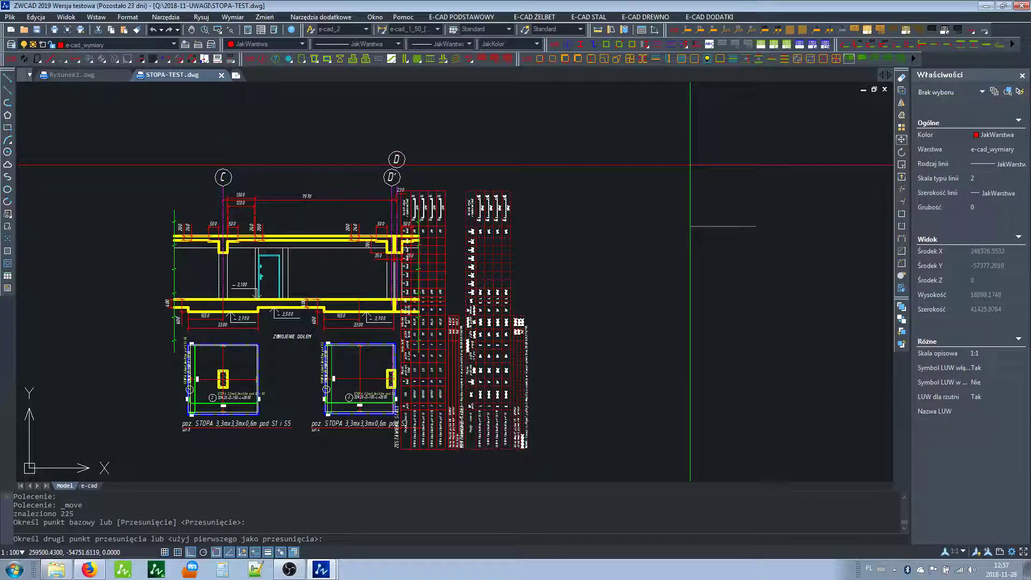
pyautogui.press('F8')
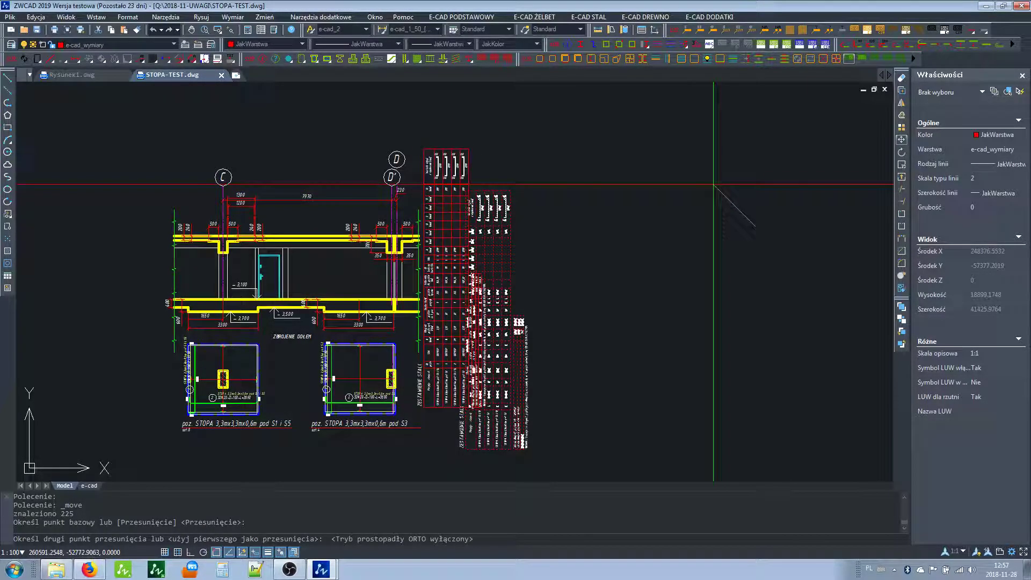
pyautogui.click(713, 186)
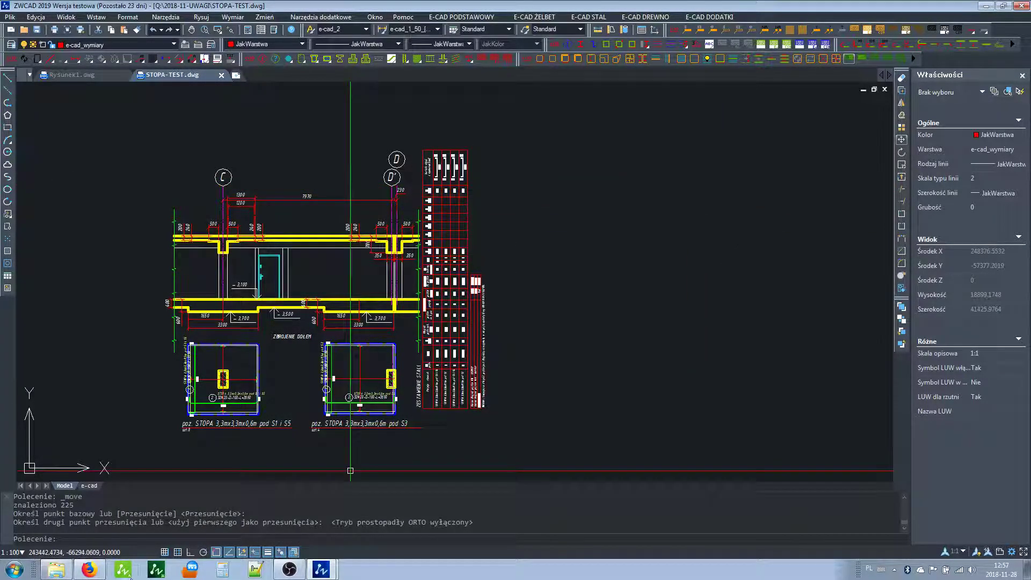
# Step: Check the drawing's fit in the e-cad layout viewport and adjust its position
pyautogui.click(90, 486)
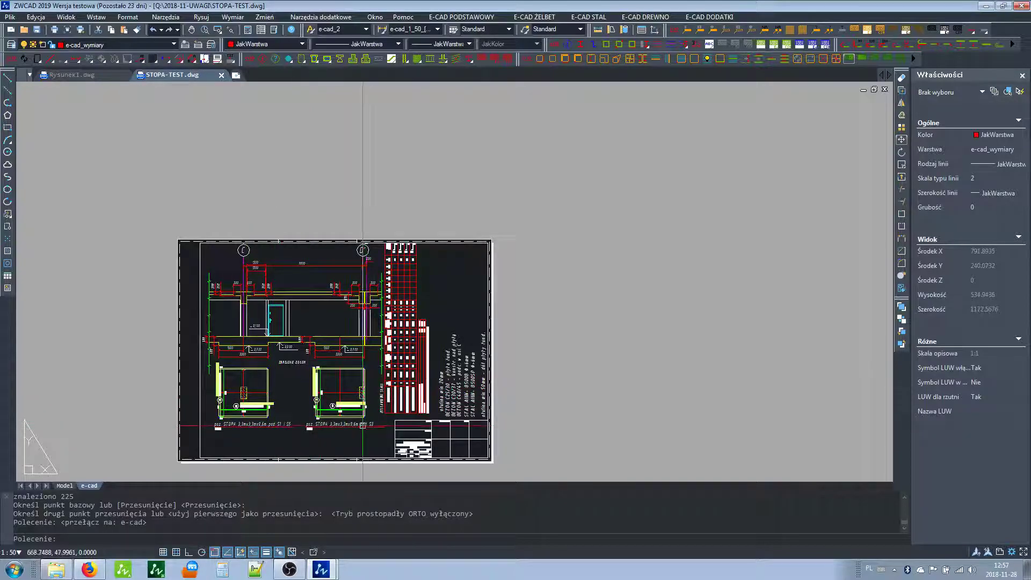
pyautogui.scroll(1, 371, 403)
pyautogui.moveTo(372, 401); pyautogui.dragTo(404, 380, button='middle')
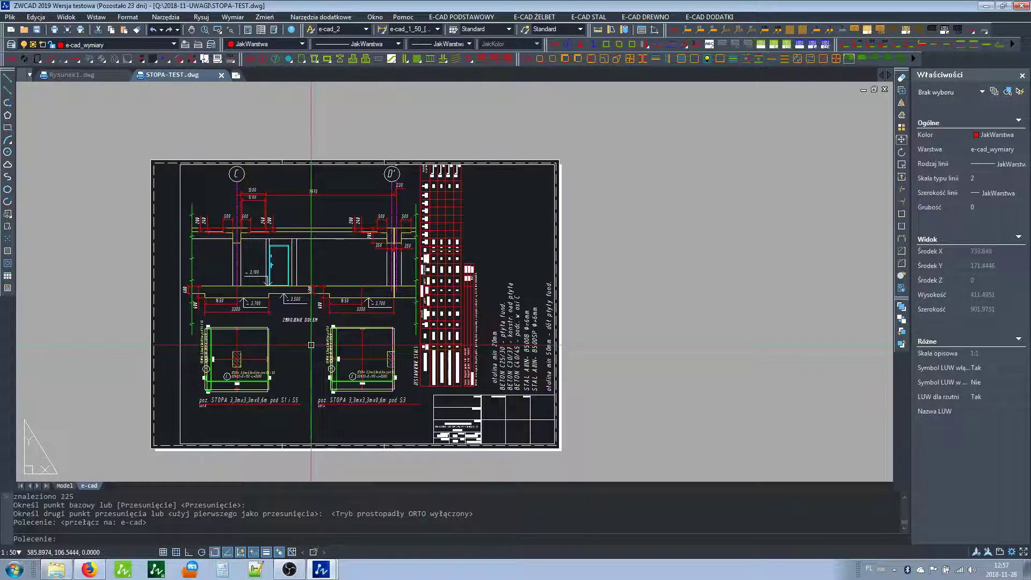
pyautogui.doubleClick(327, 323)
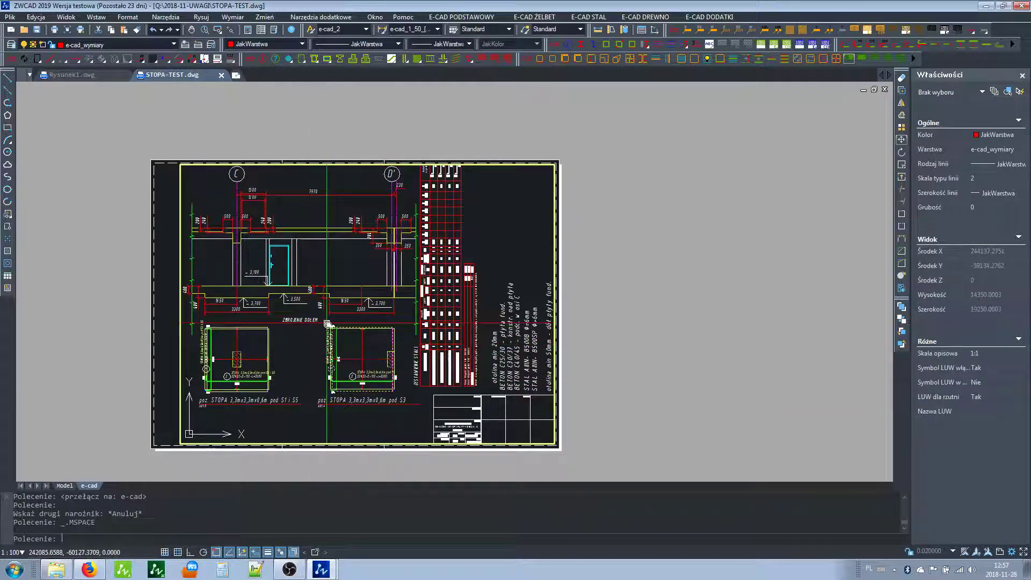
pyautogui.moveTo(327, 323); pyautogui.dragTo(331, 330, button='middle')
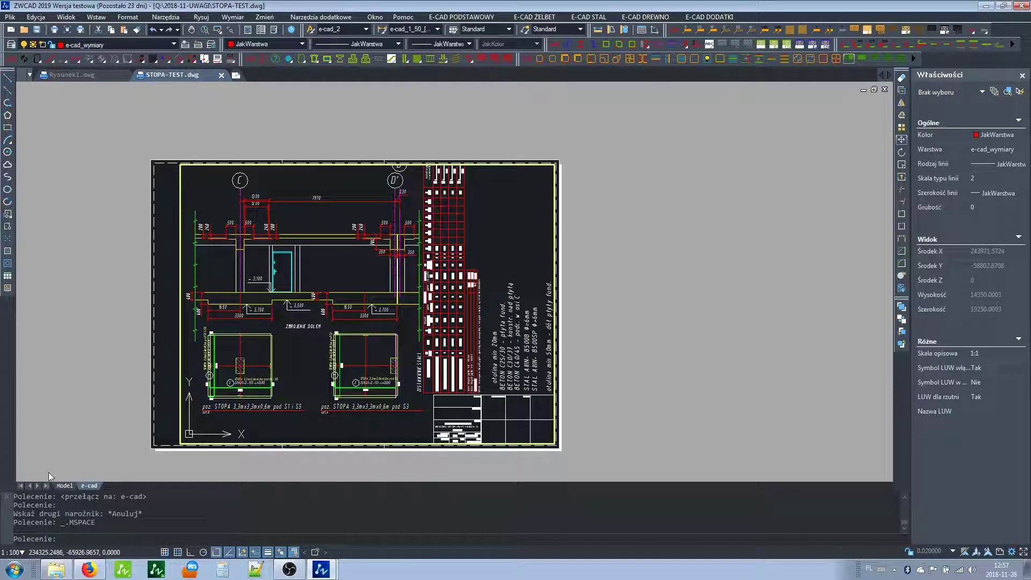
# Step: Scale the steel table by 0.92 in model space, then nudge the drawing within the layout viewport
pyautogui.click(63, 486)
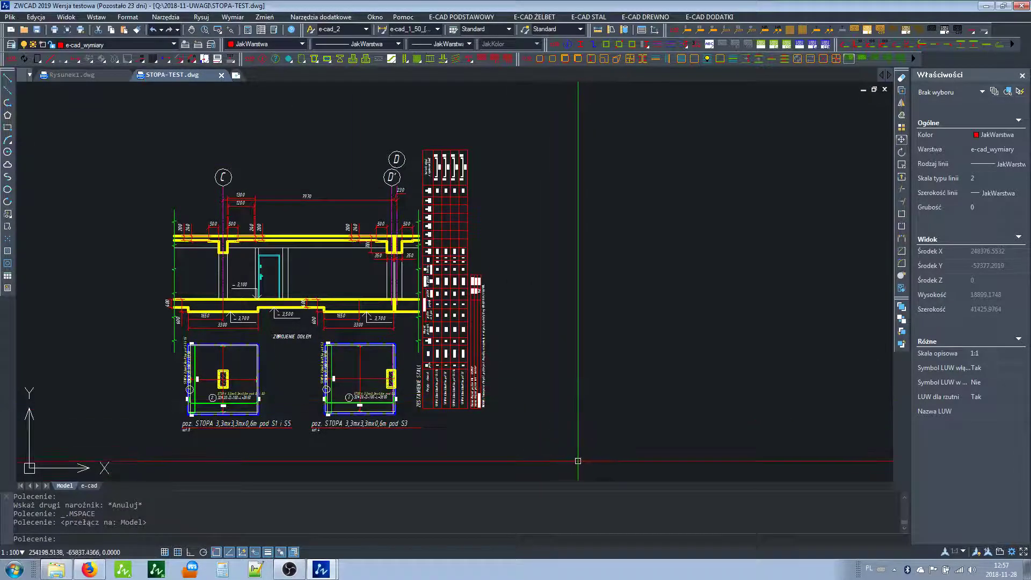
pyautogui.click(578, 462)
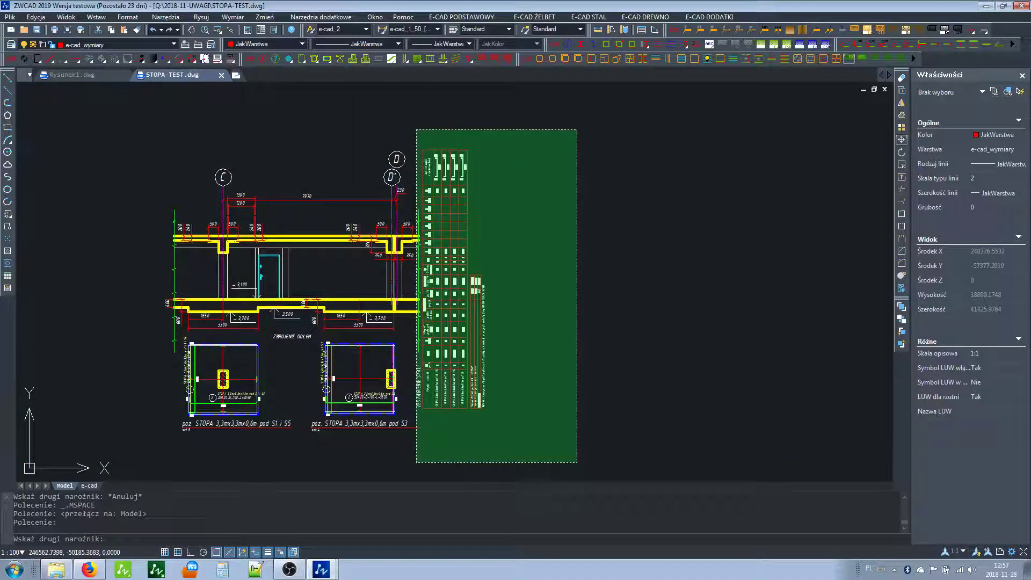
pyautogui.click(417, 130)
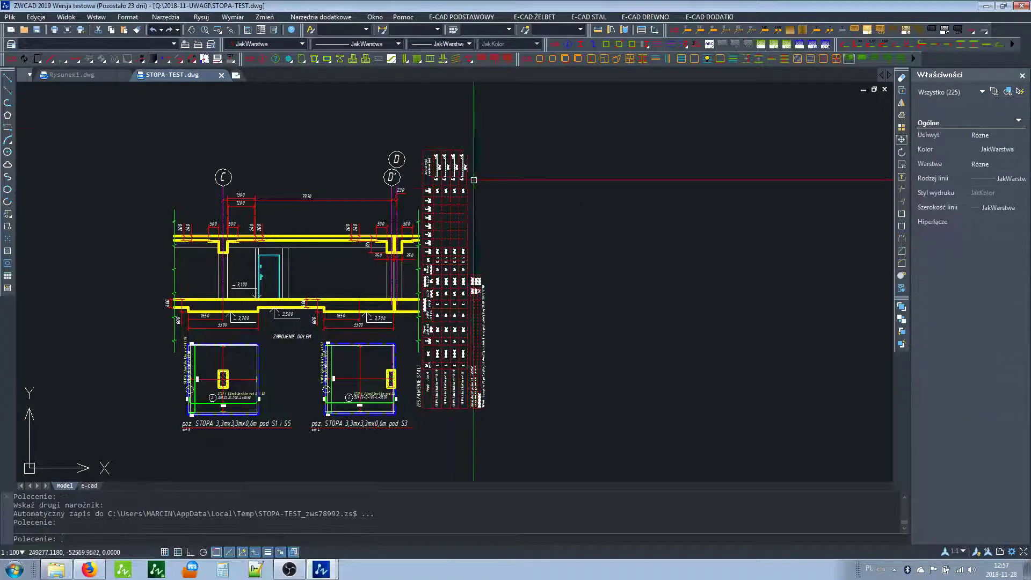
pyautogui.click(902, 167)
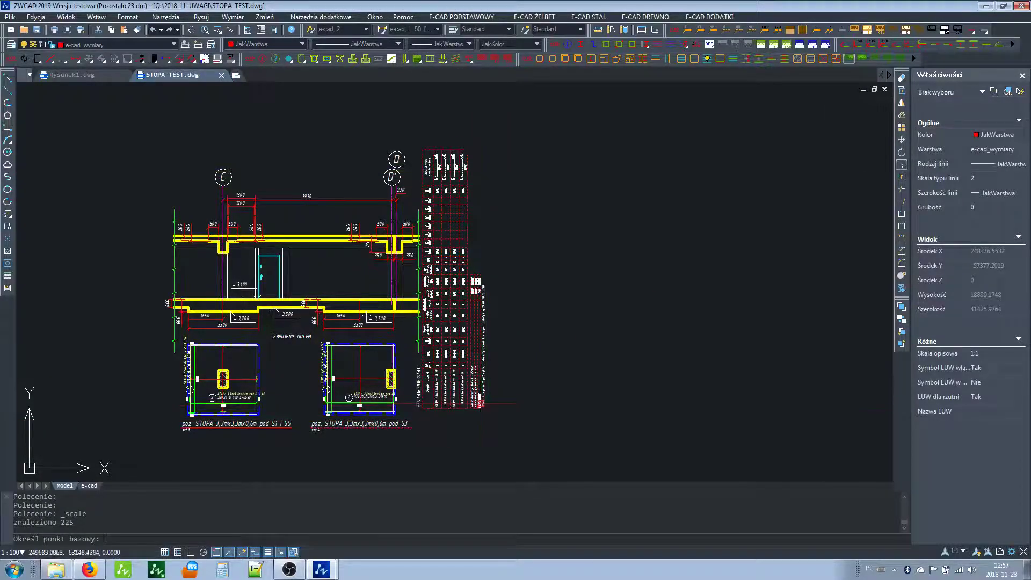
pyautogui.click(481, 408)
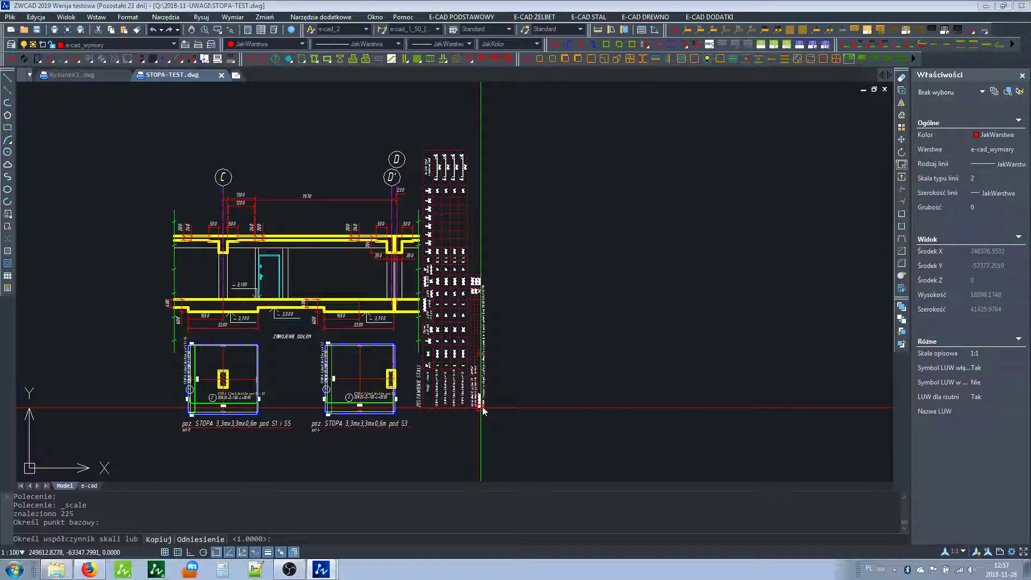
pyautogui.write('.92')
pyautogui.press('Return')
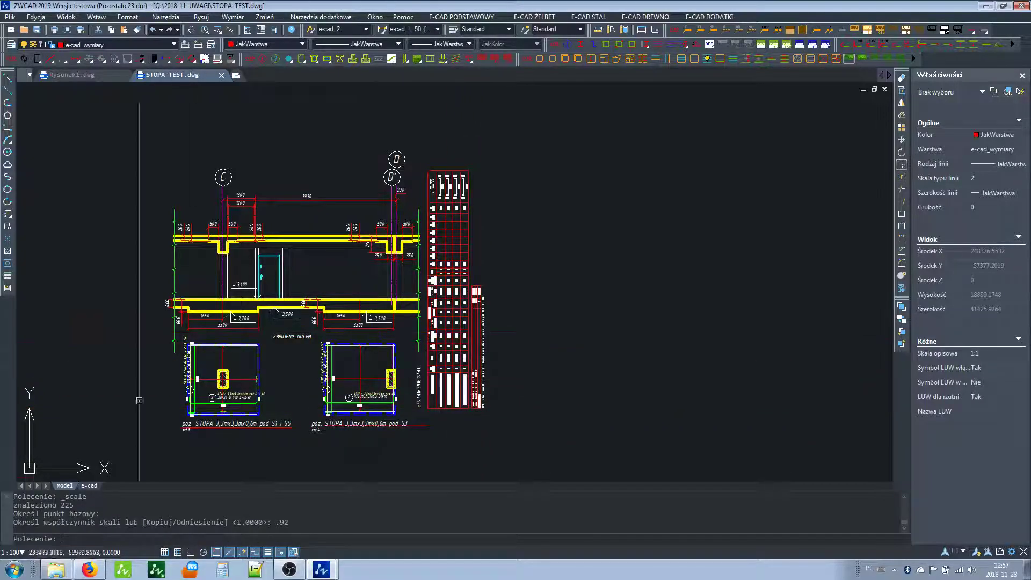
pyautogui.click(84, 485)
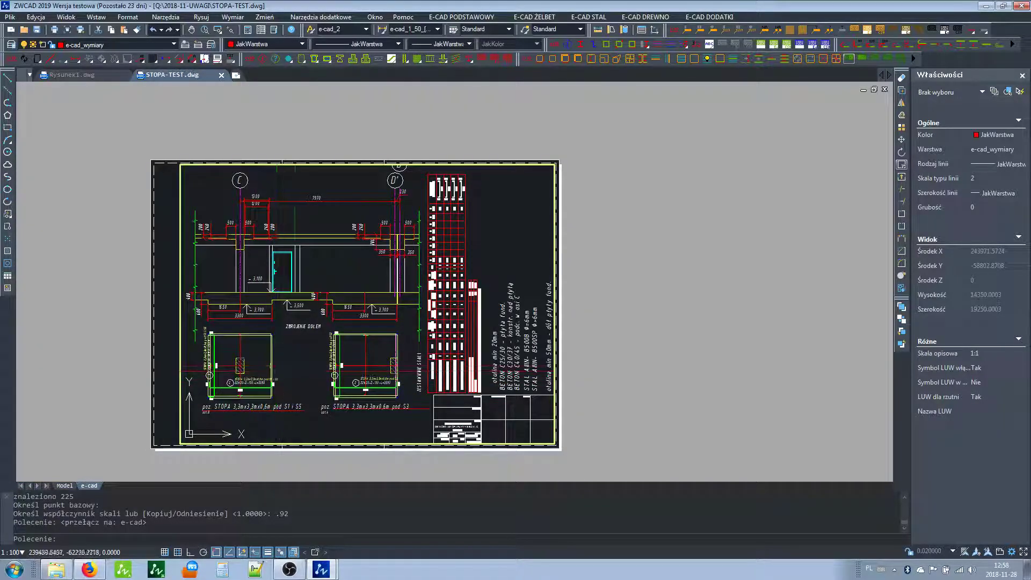
pyautogui.moveTo(298, 367); pyautogui.dragTo(297, 361, button='middle')
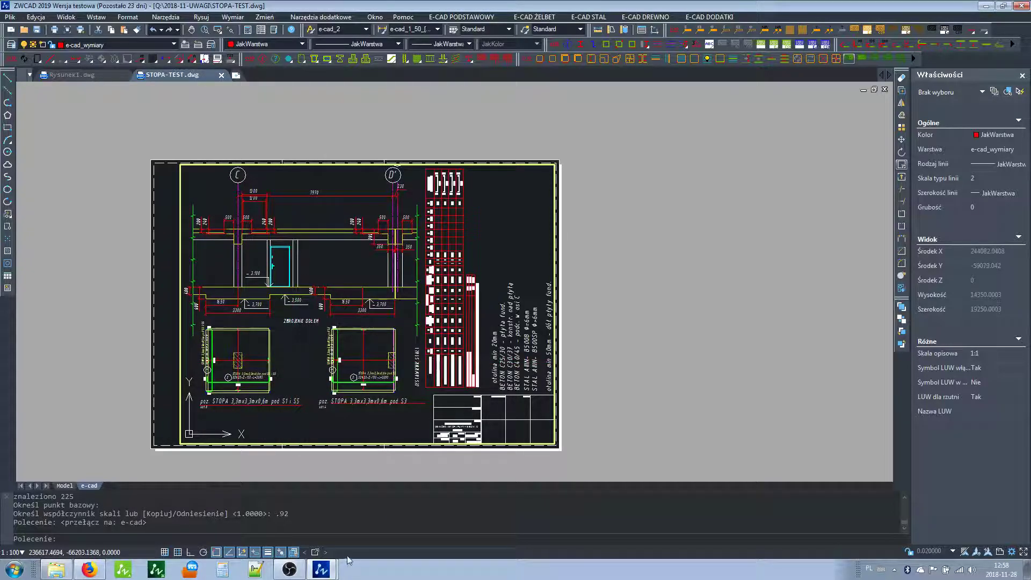
# Step: Preview the sheet on ISO A3 with DWG to PDF, then exit back to the plot dialog
pyautogui.click(294, 554)
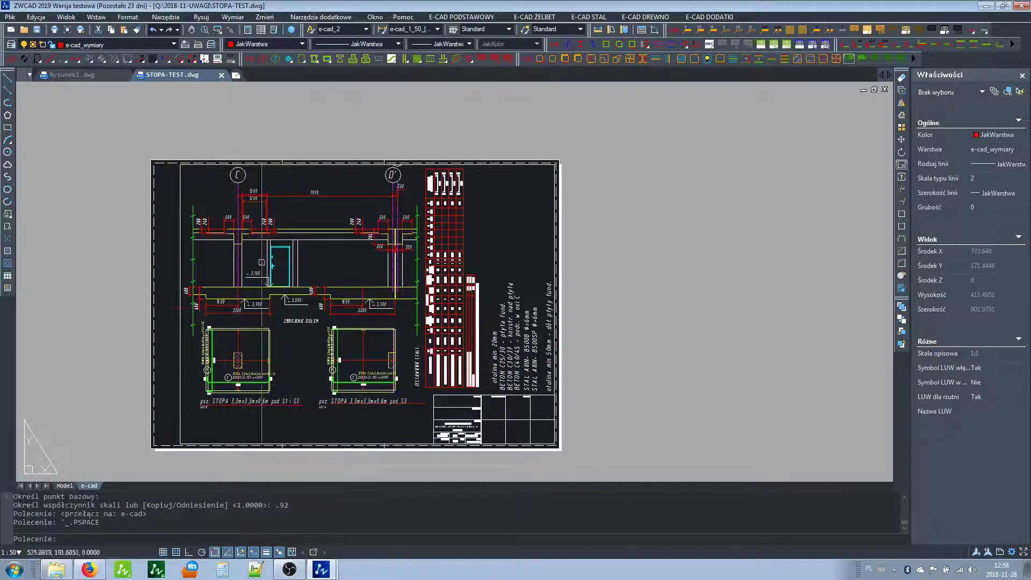
pyautogui.click(55, 30)
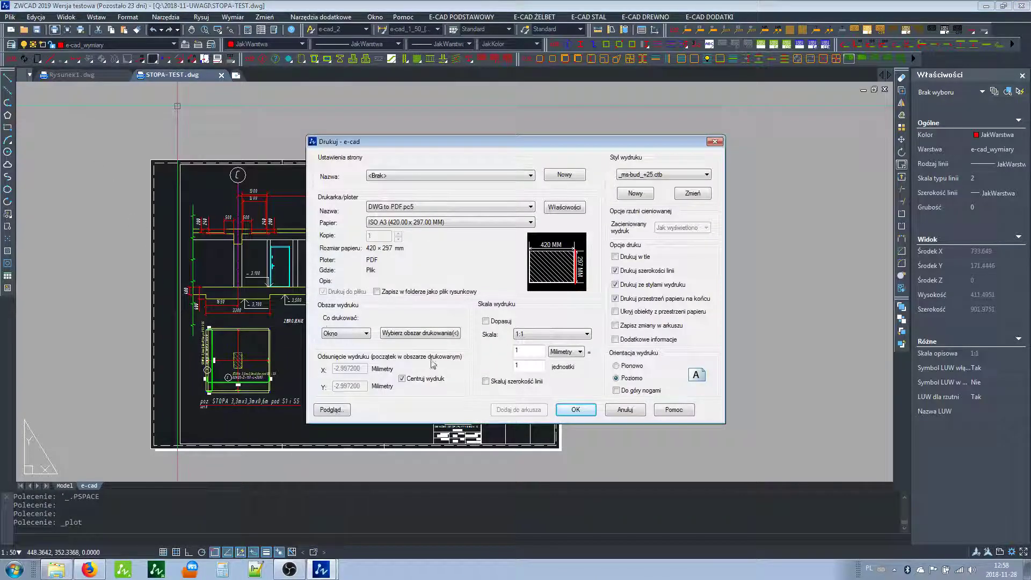
pyautogui.click(338, 411)
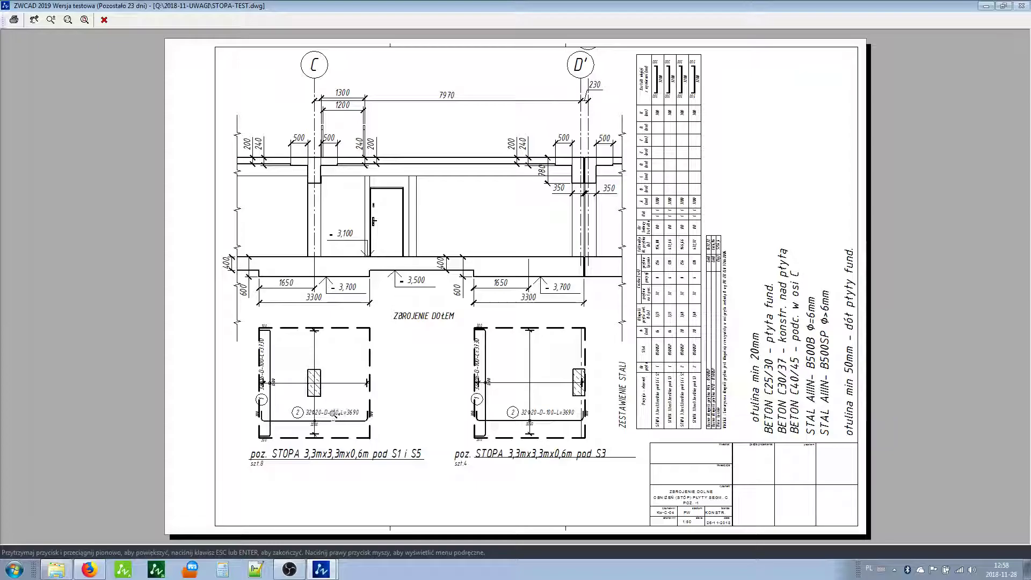
pyautogui.rightClick(390, 400)
pyautogui.click(415, 407)
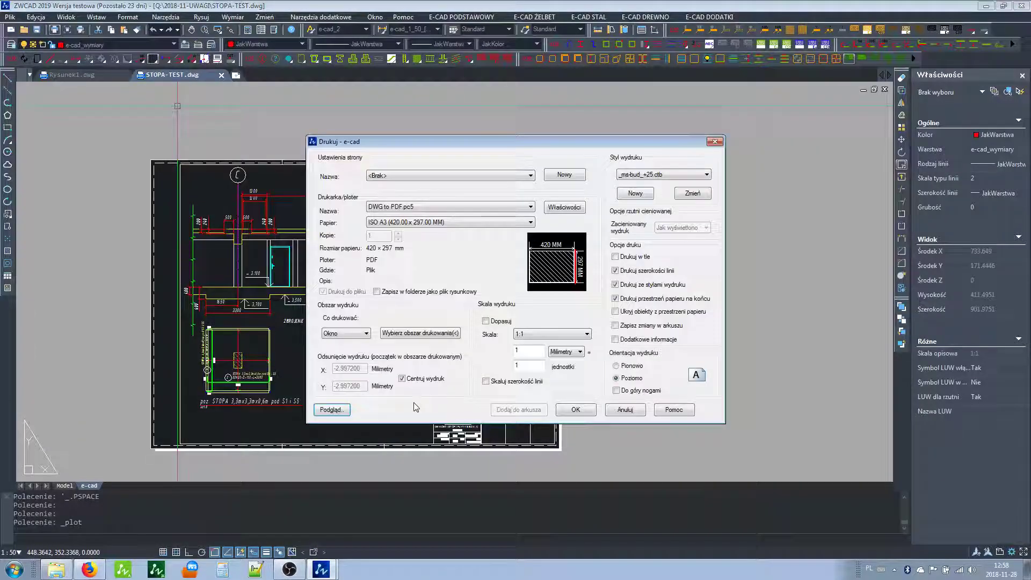